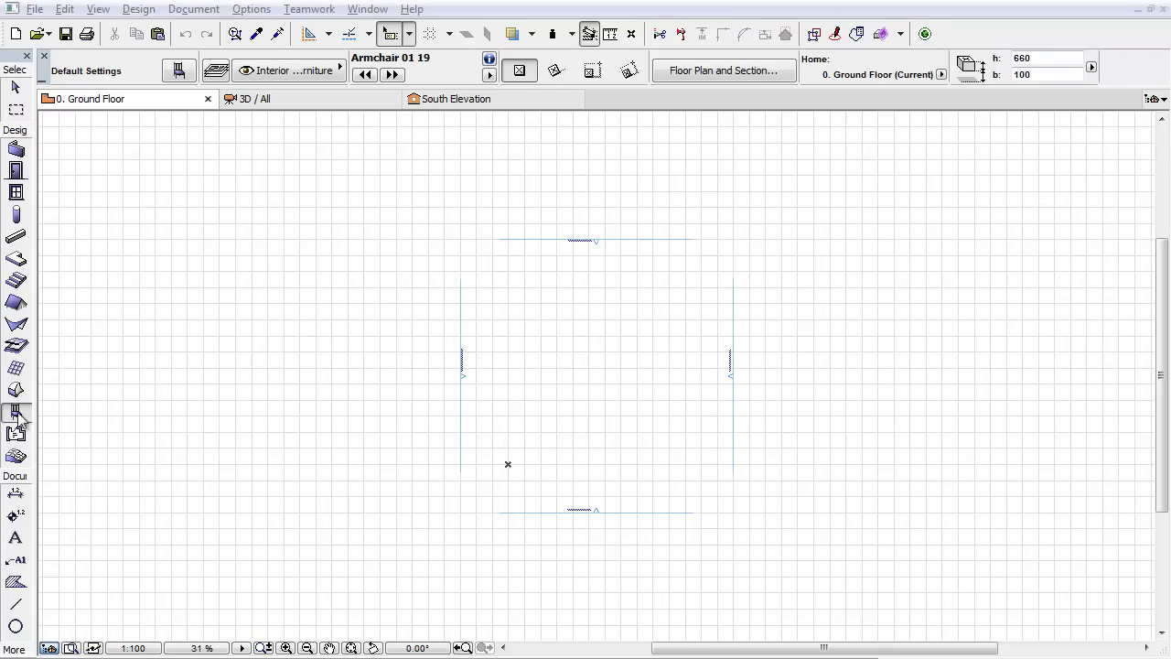
Open the Object default settings and show the 1.6 Mechanical 19 > On-site Renewable Systems 19 objects.
{"action": "double_click", "coordinate": [17, 413]}
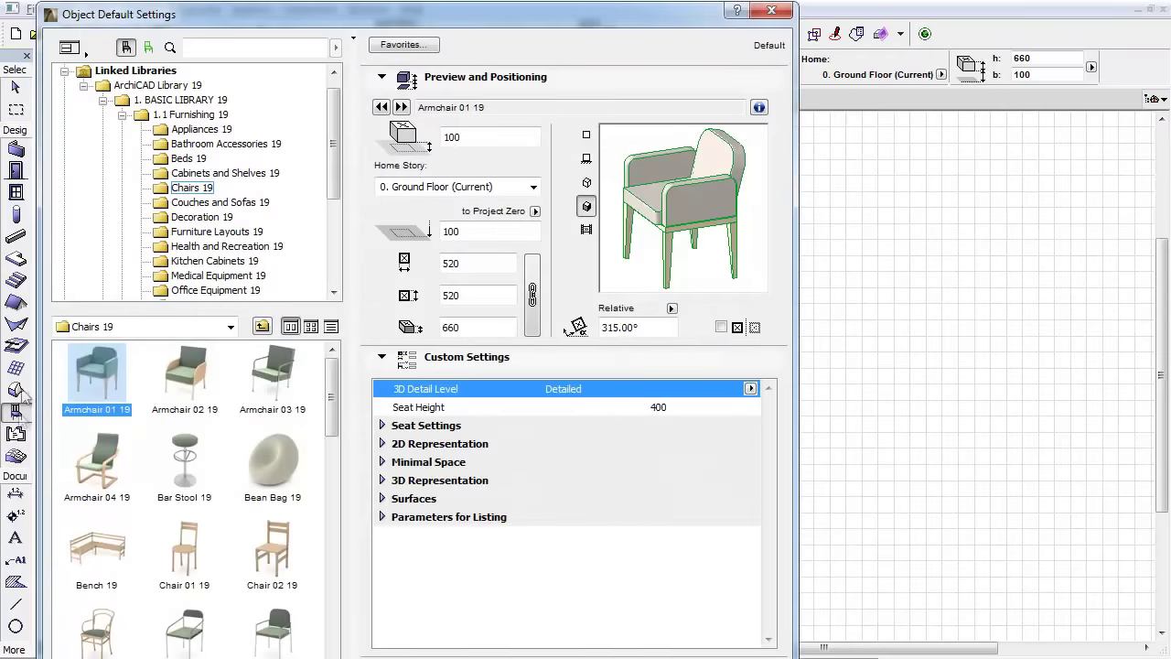
{"action": "left_click", "coordinate": [123, 116]}
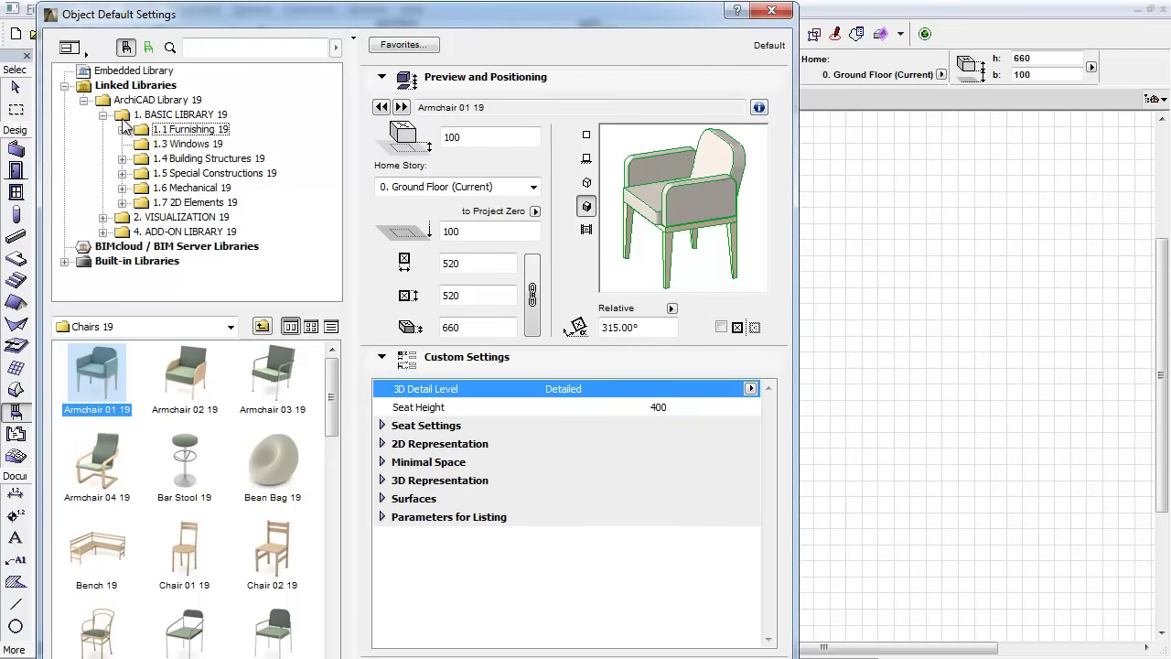
{"action": "left_click", "coordinate": [122, 187]}
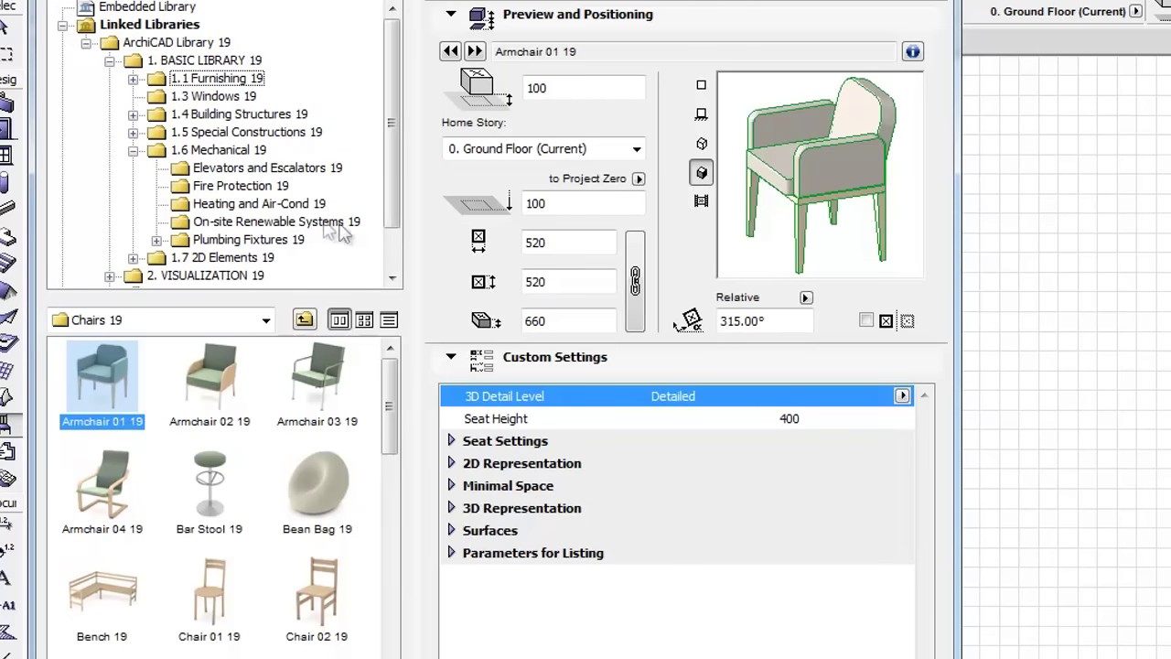
{"action": "left_click", "coordinate": [360, 231]}
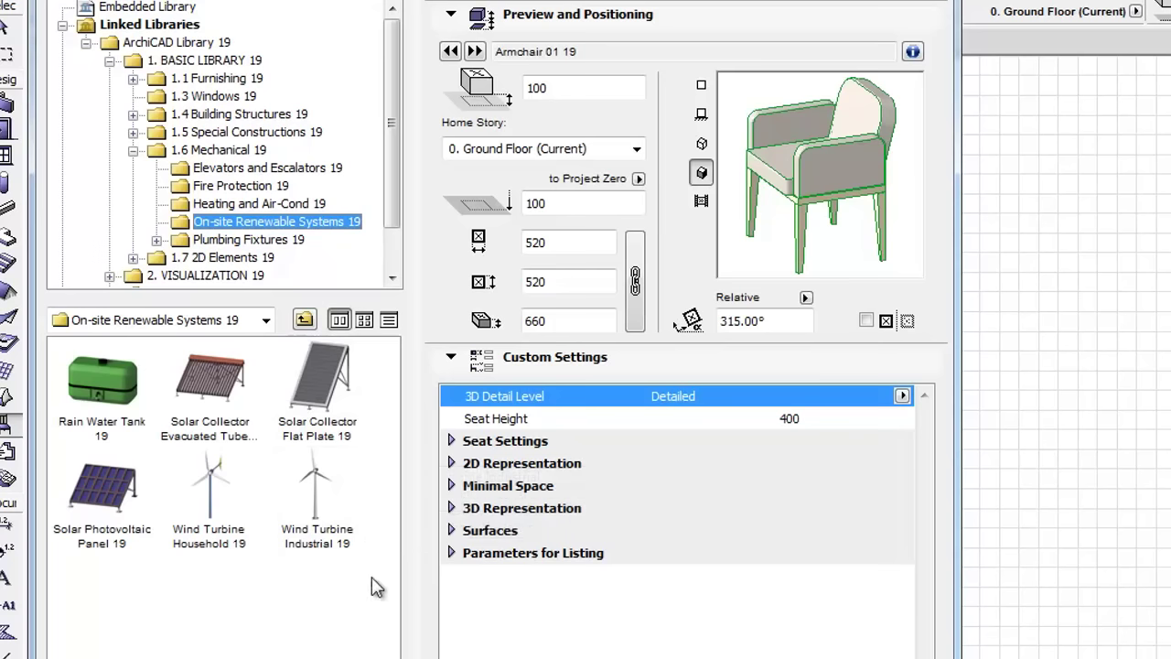
Select Rain Water Tank 19 and make it round with the water inlet on the side.
{"action": "left_click", "coordinate": [125, 389]}
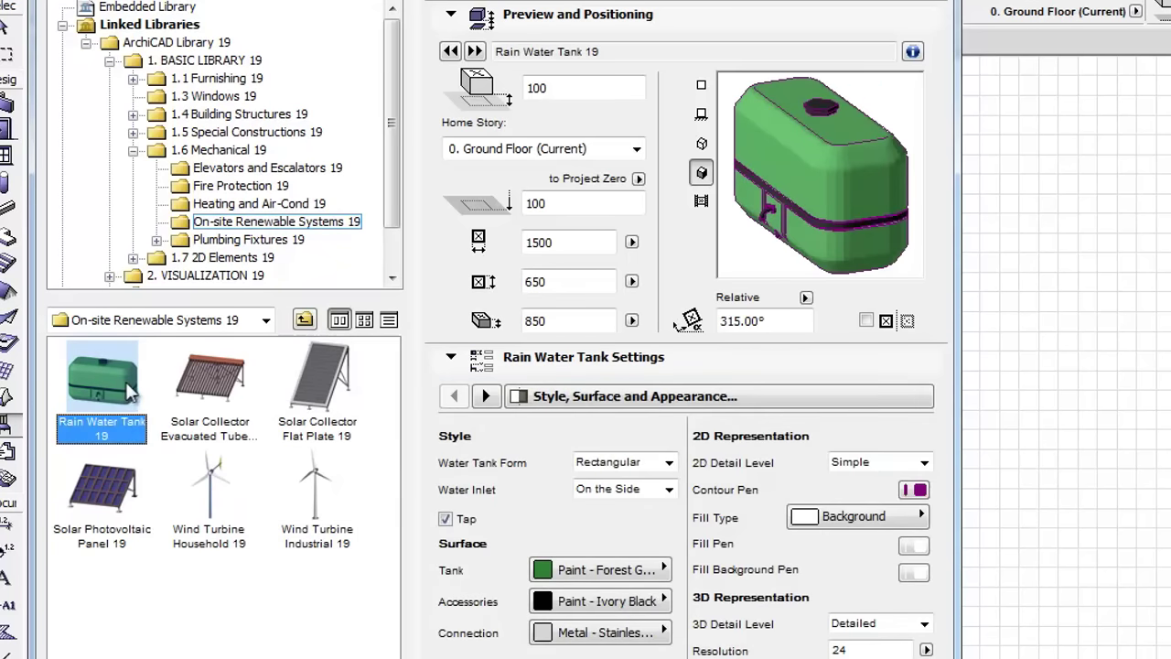
{"action": "left_click", "coordinate": [669, 464]}
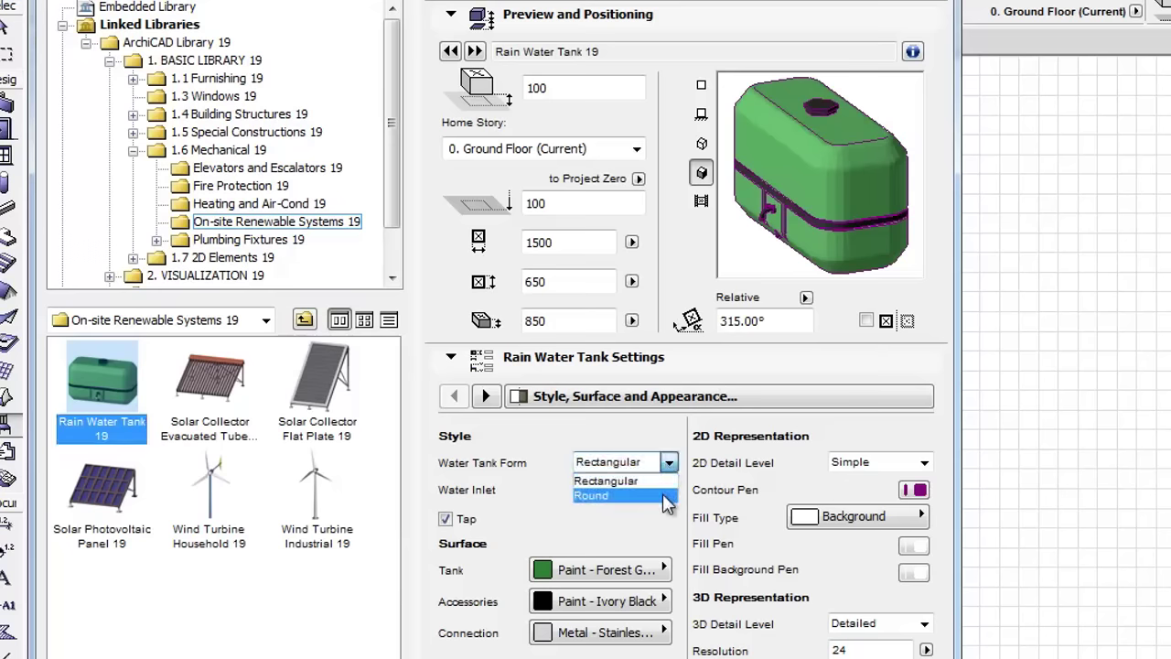
{"action": "left_click", "coordinate": [666, 497]}
{"action": "left_click", "coordinate": [670, 490]}
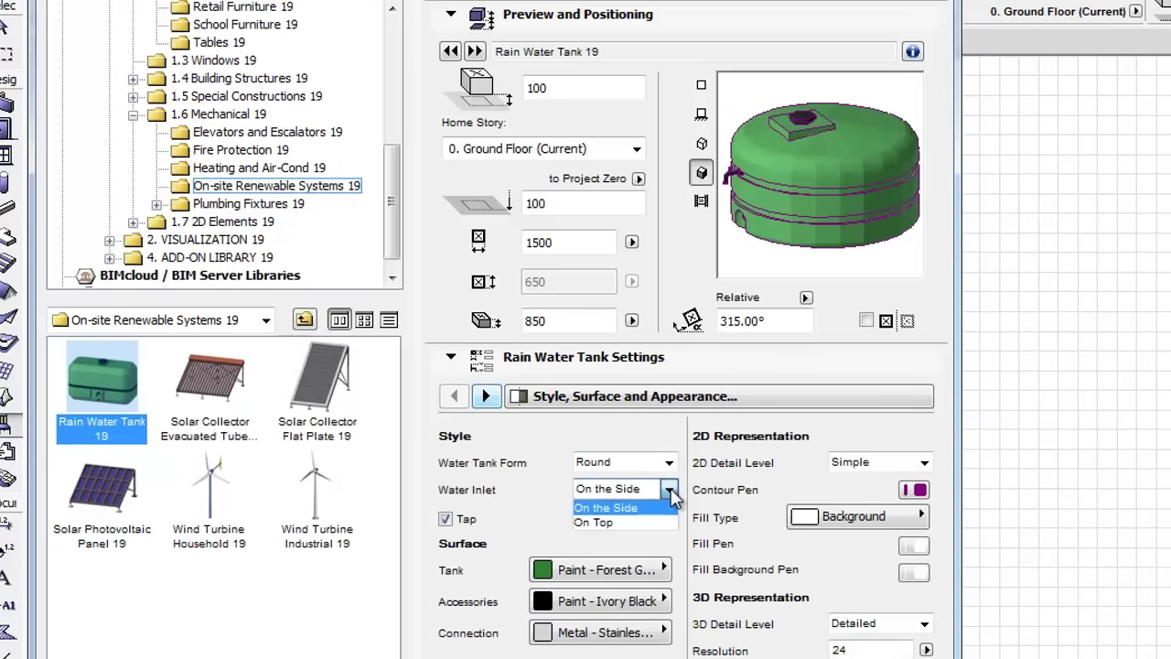
{"action": "left_click", "coordinate": [665, 507]}
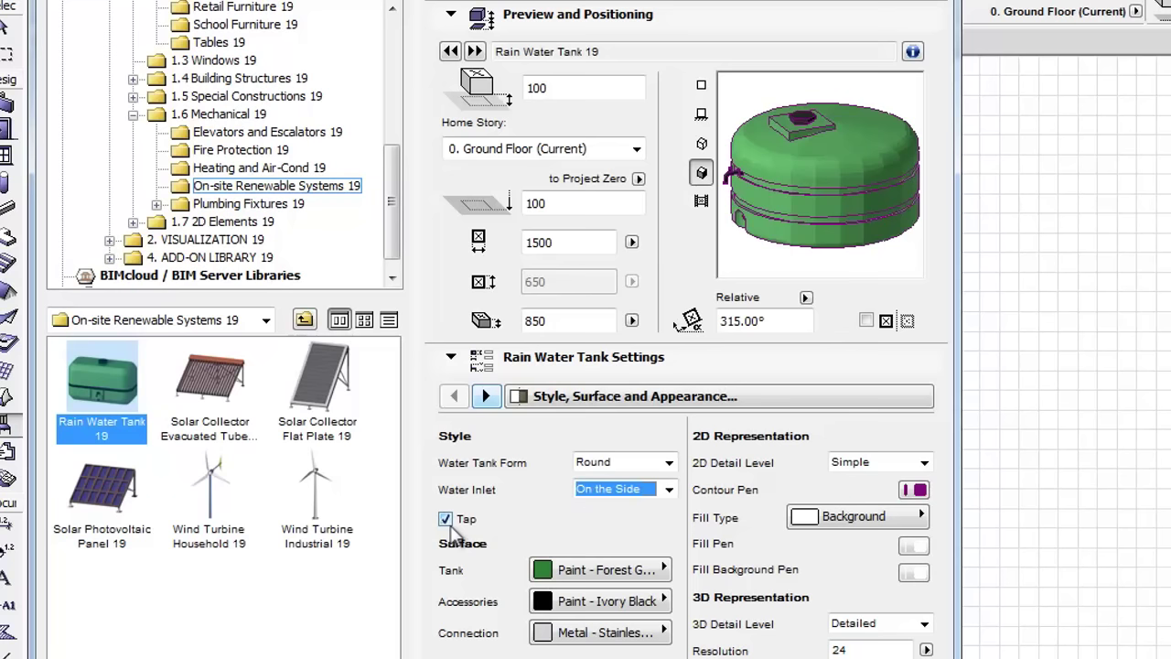
Keep the tap on the rain water tank and view its Descriptions parameters.
{"action": "left_click", "coordinate": [446, 521]}
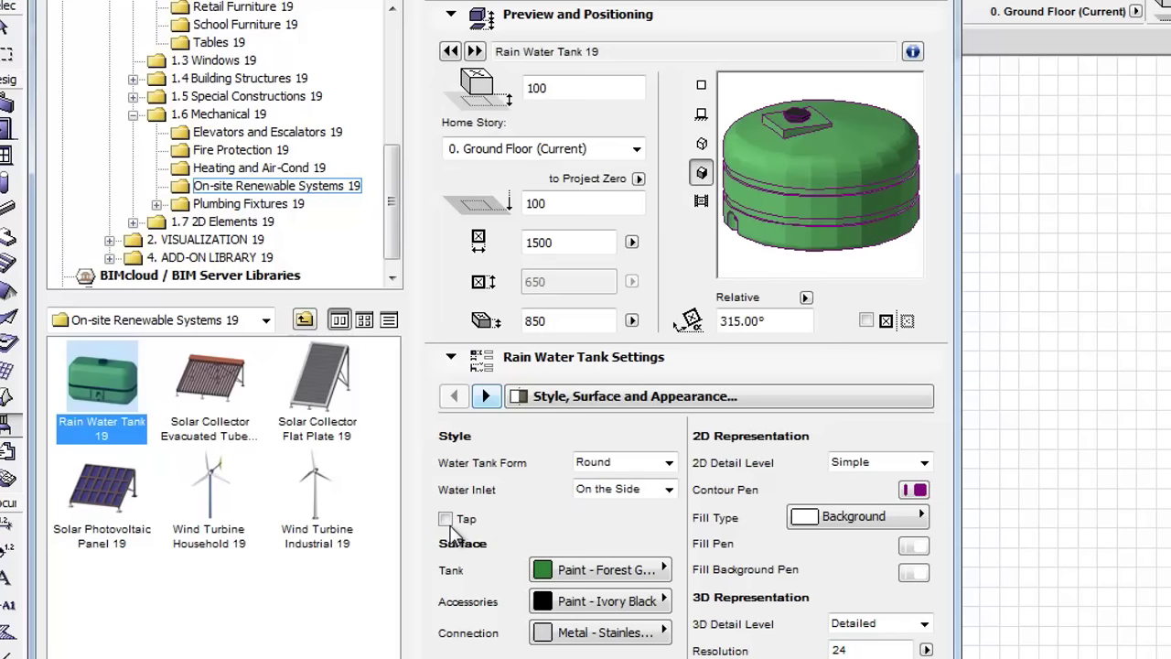
{"action": "left_click", "coordinate": [449, 529]}
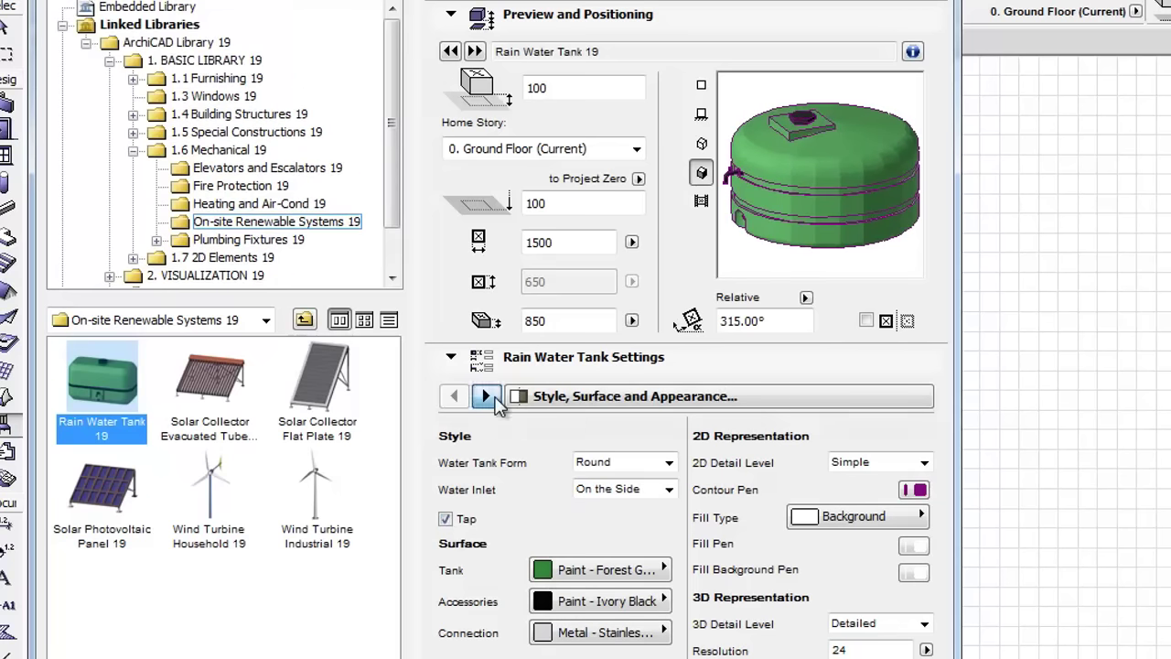
{"action": "left_click", "coordinate": [486, 396]}
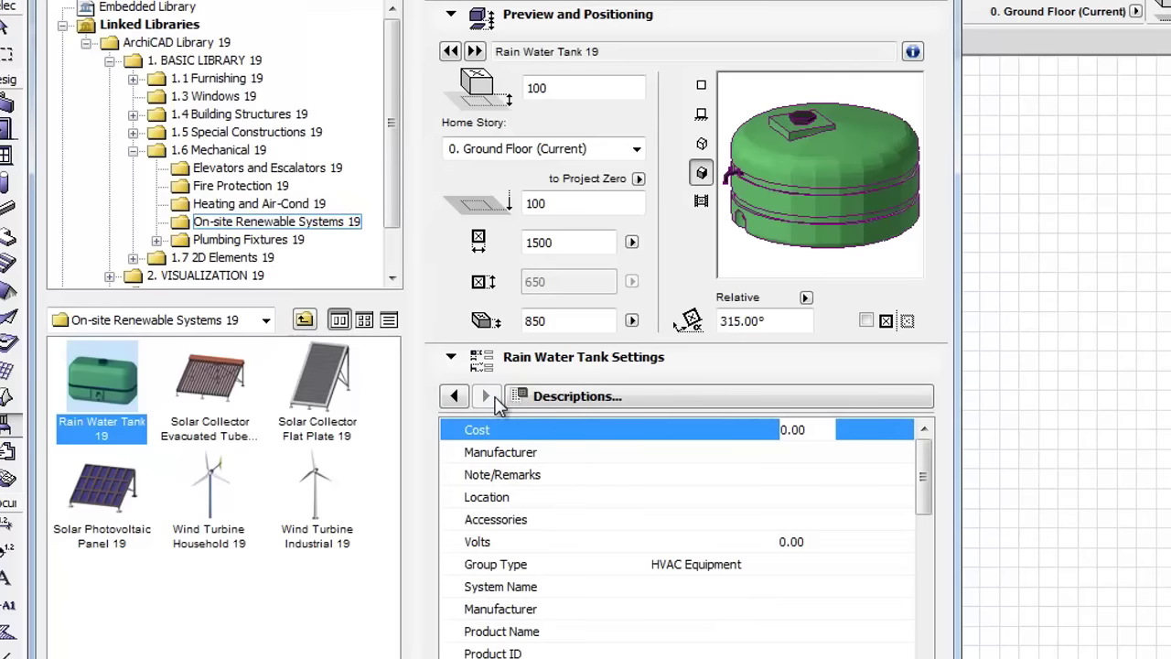
{"action": "left_click", "coordinate": [486, 395]}
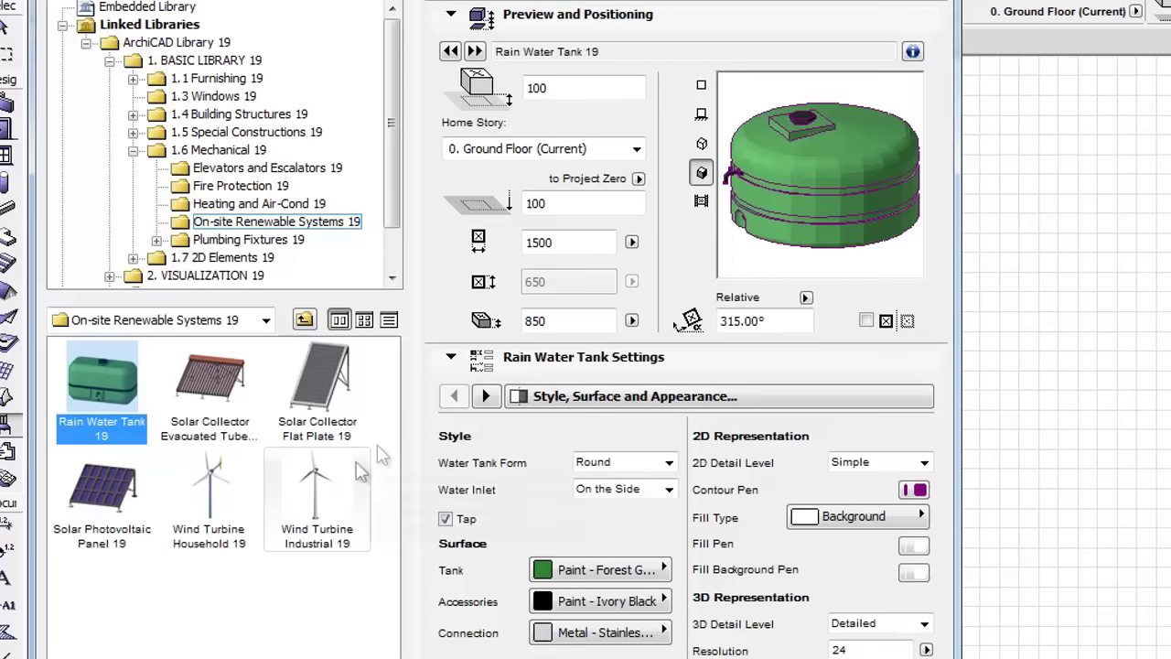
Select the evacuated tube solar collector, leave it without a water tank, and set 30 tubes.
{"action": "left_click", "coordinate": [236, 402]}
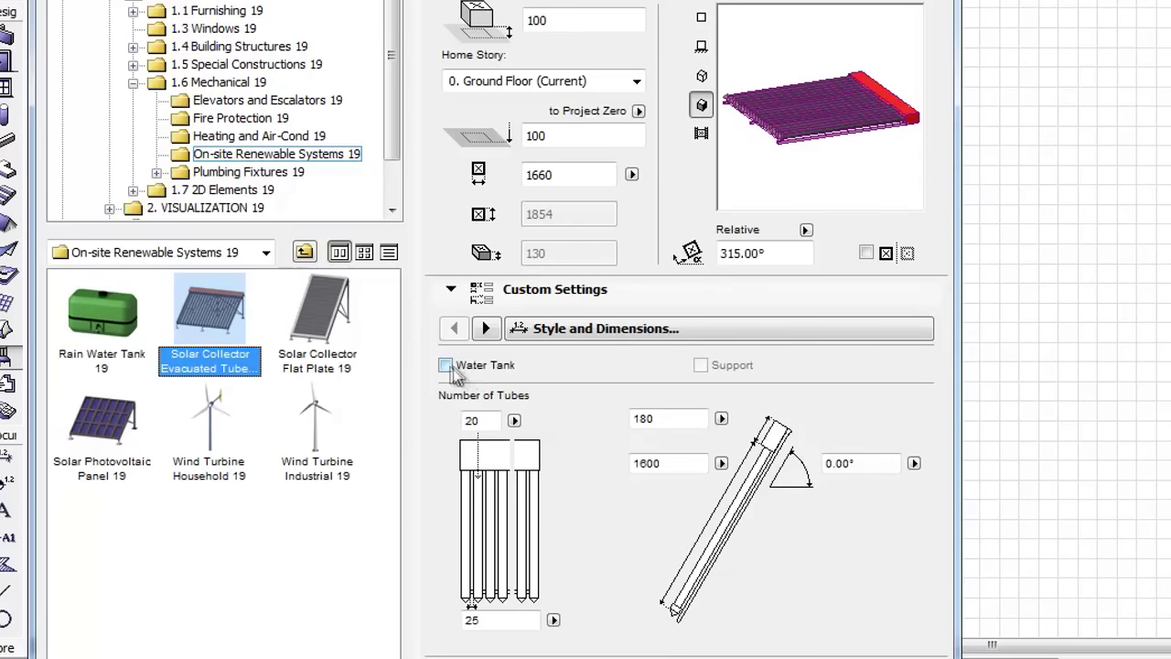
{"action": "left_click", "coordinate": [446, 366]}
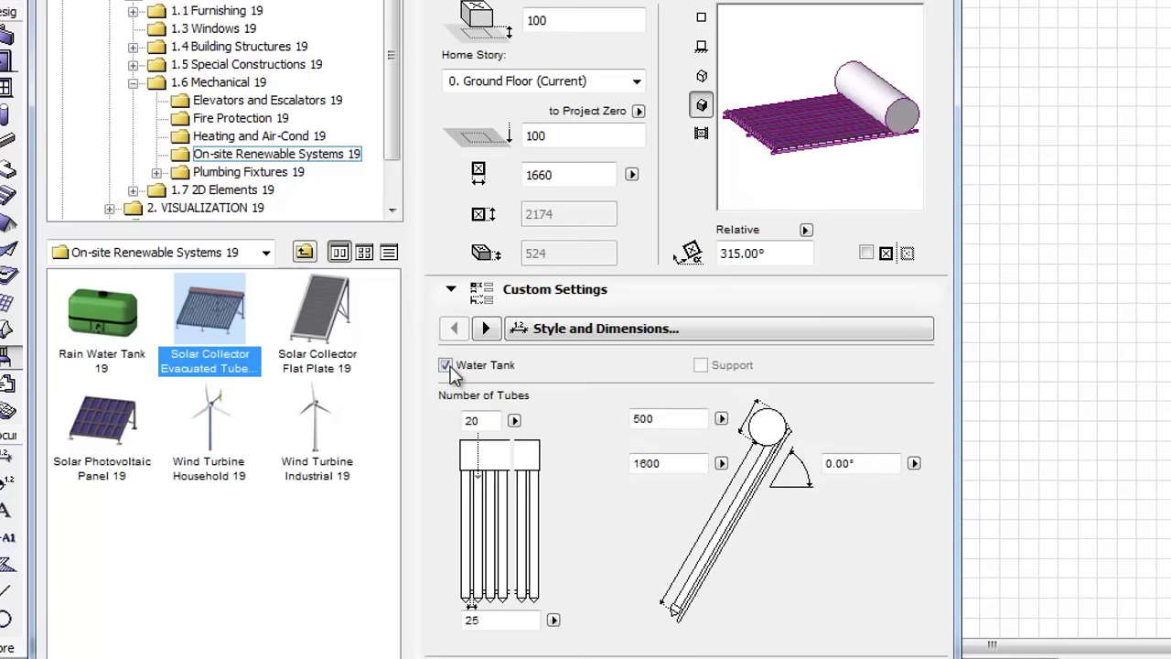
{"action": "left_click", "coordinate": [448, 366]}
{"action": "left_click", "coordinate": [472, 420]}
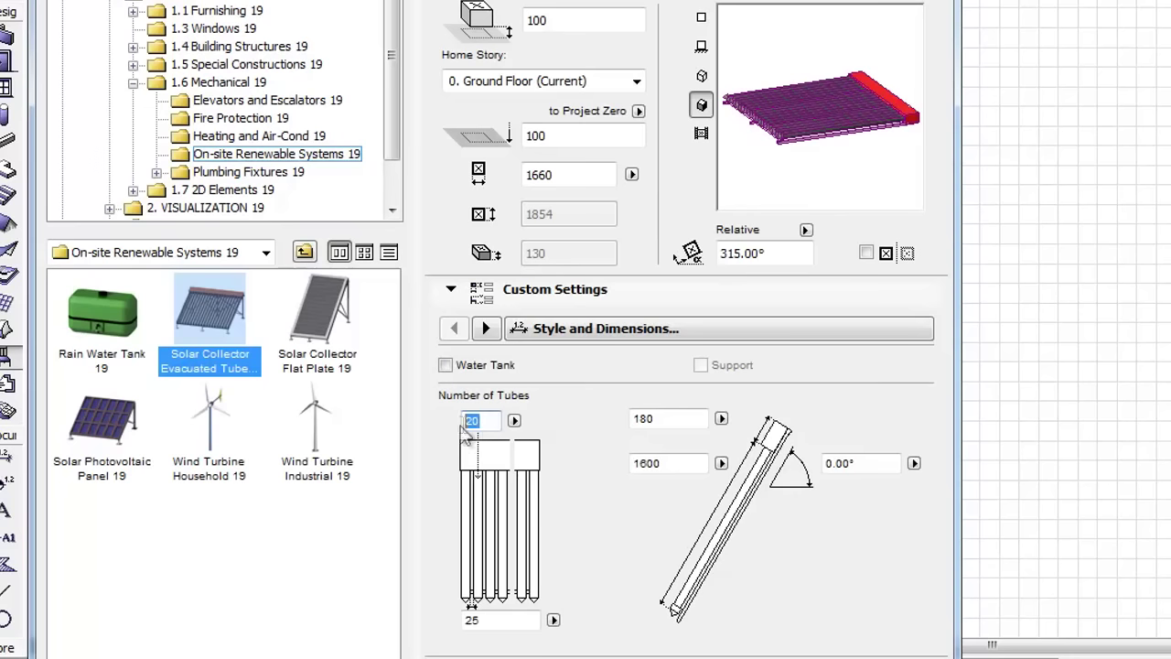
{"action": "type", "text": "30"}
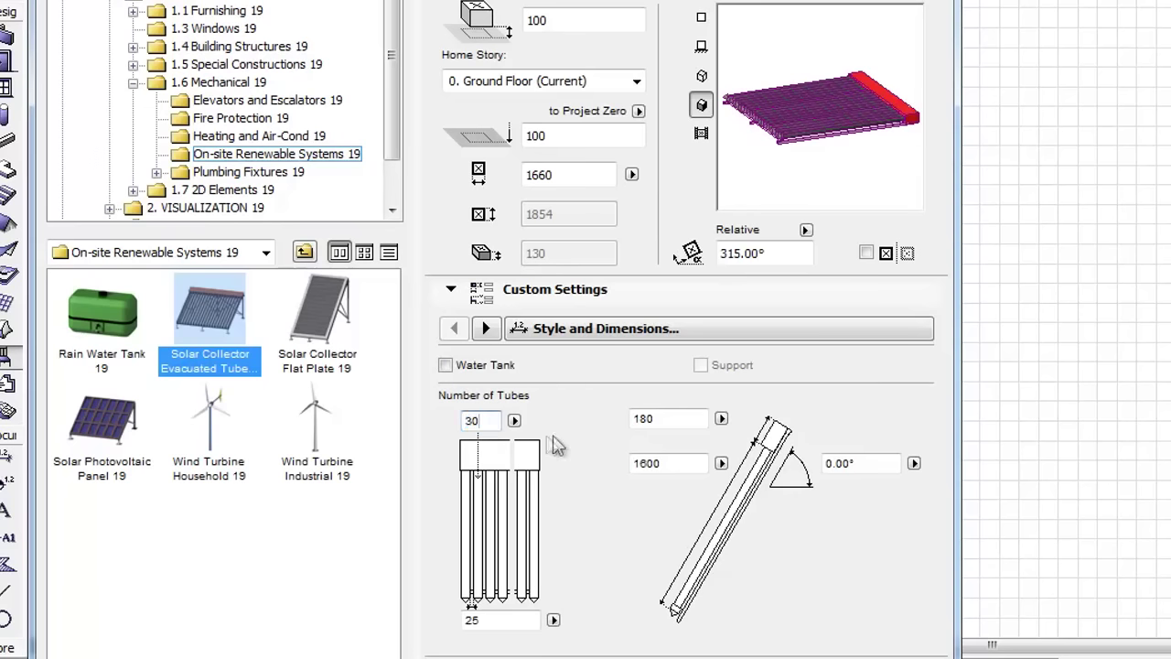
{"action": "key", "text": "Return"}
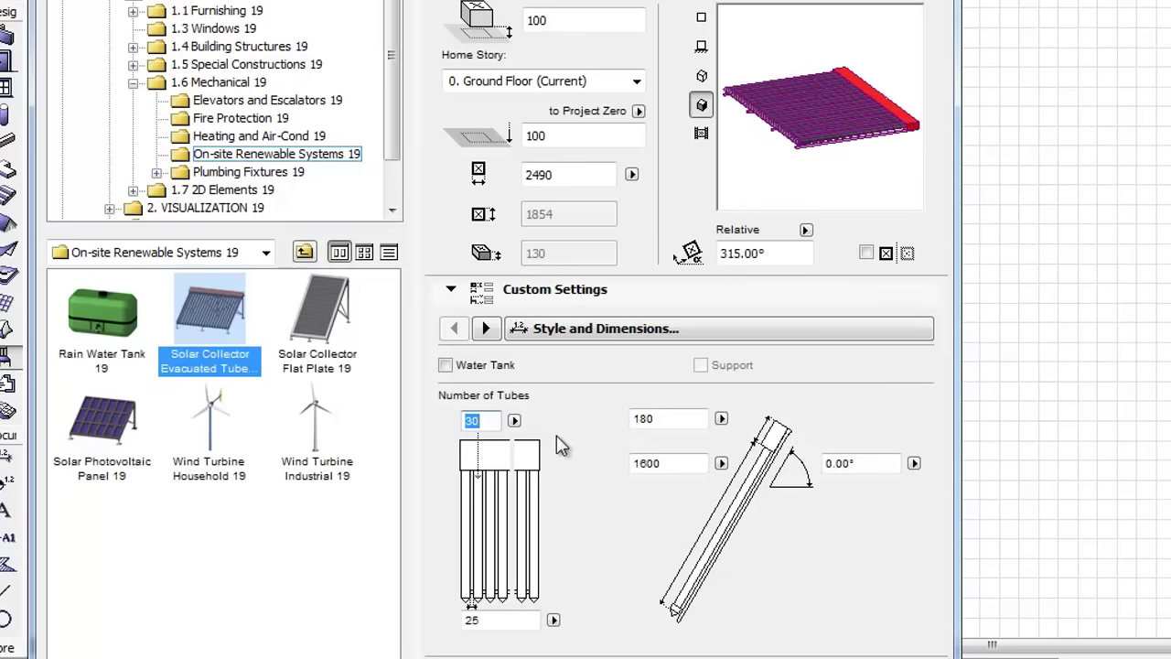
Add a support frame with a 20° tilt, then show Solar Collector Flat Plate 19.
{"action": "left_click", "coordinate": [855, 463]}
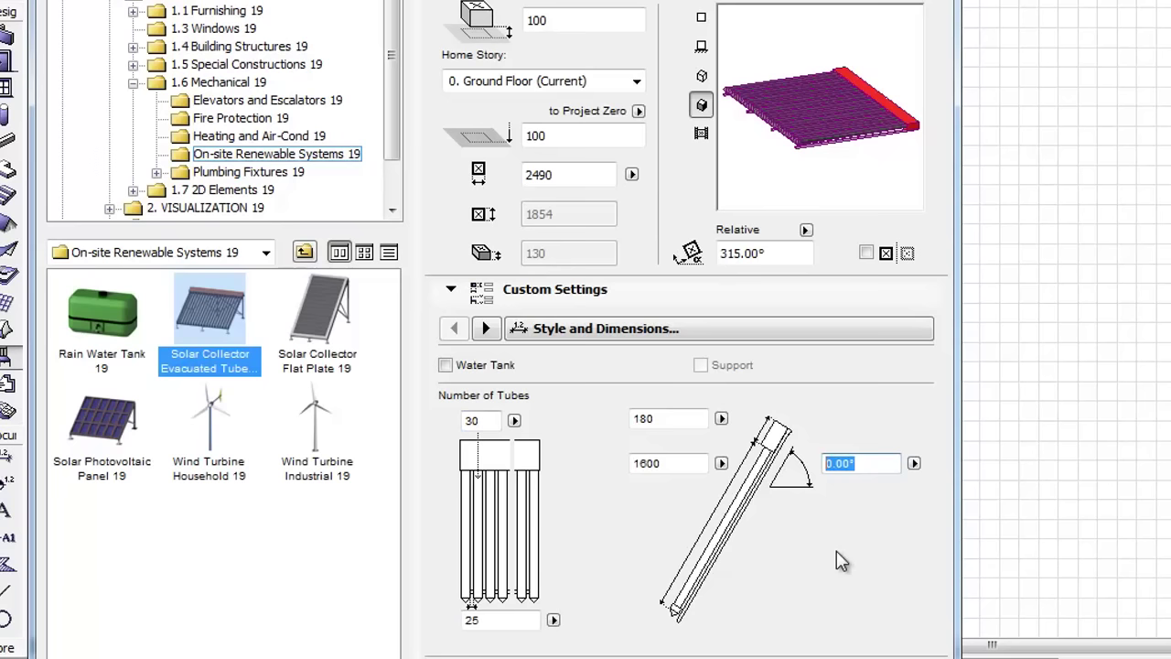
{"action": "type", "text": "45"}
{"action": "key", "text": "Return"}
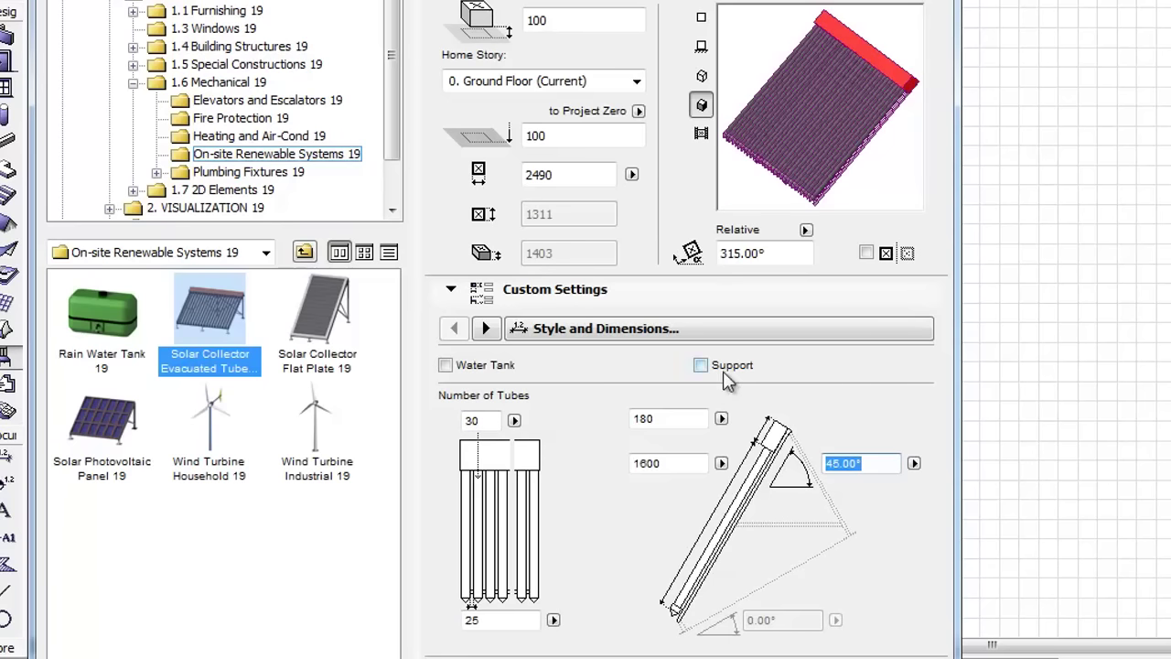
{"action": "left_click", "coordinate": [702, 366]}
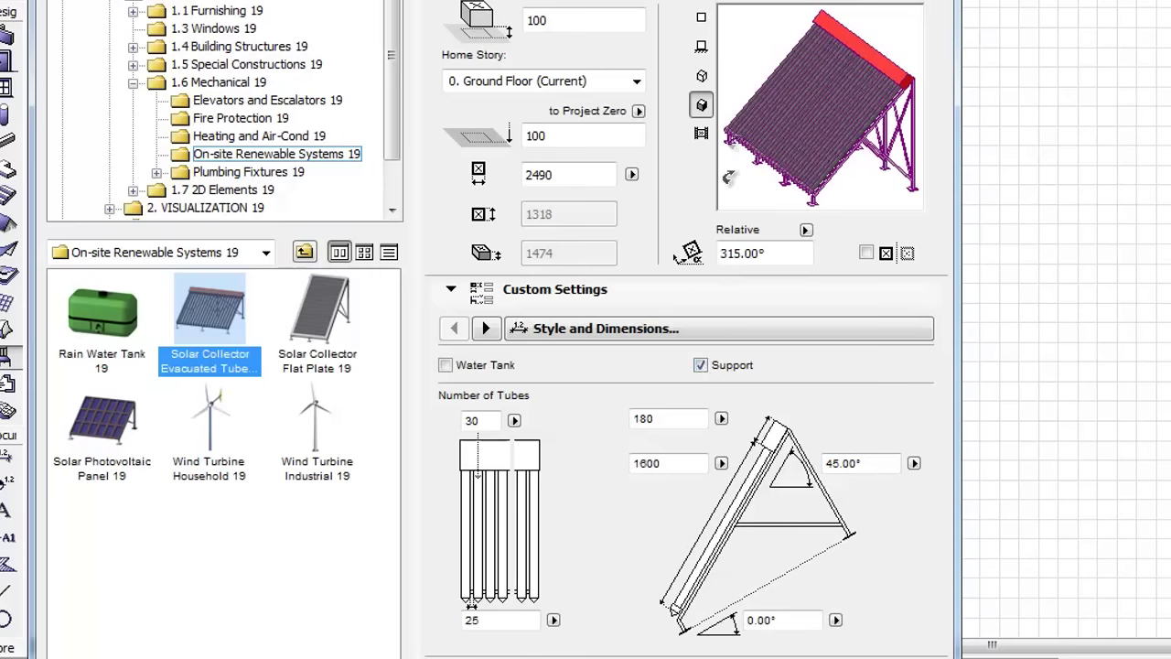
{"action": "left_click", "coordinate": [736, 120]}
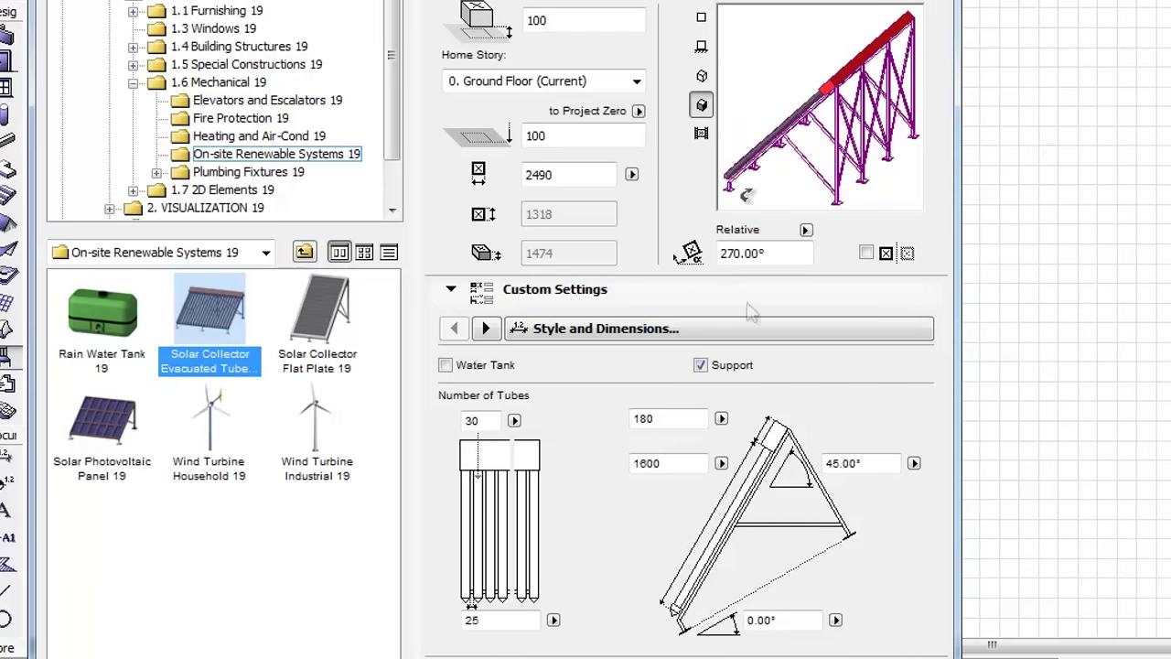
{"action": "left_click", "coordinate": [785, 620]}
{"action": "type", "text": "20"}
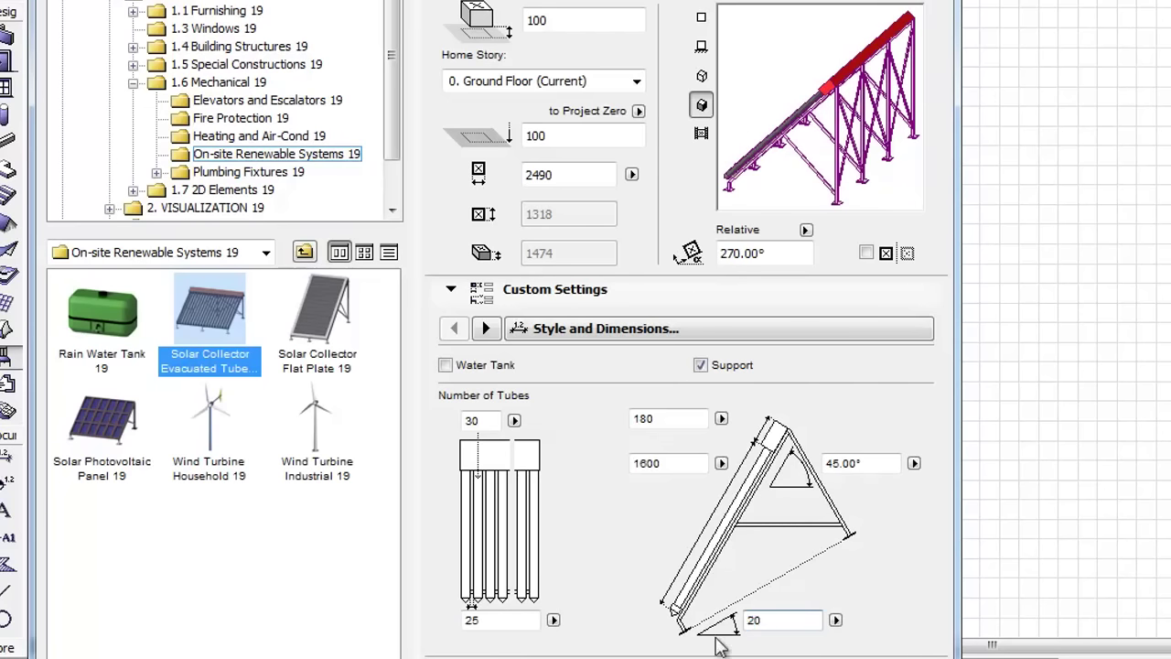
{"action": "key", "text": "Return"}
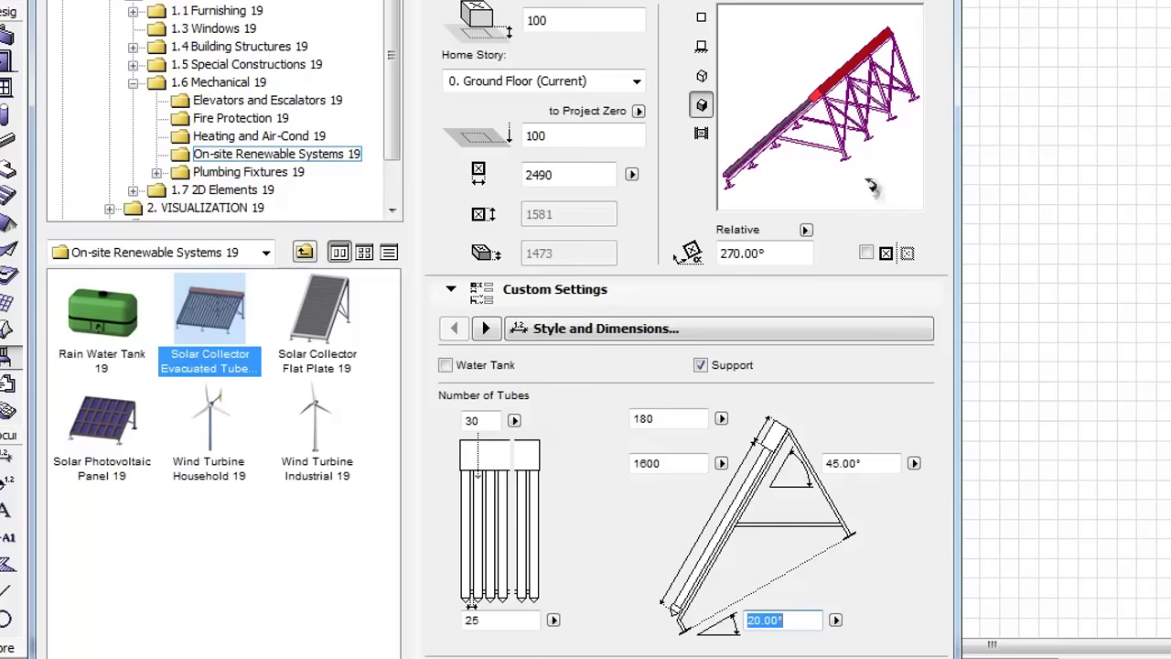
{"action": "left_click", "coordinate": [346, 353]}
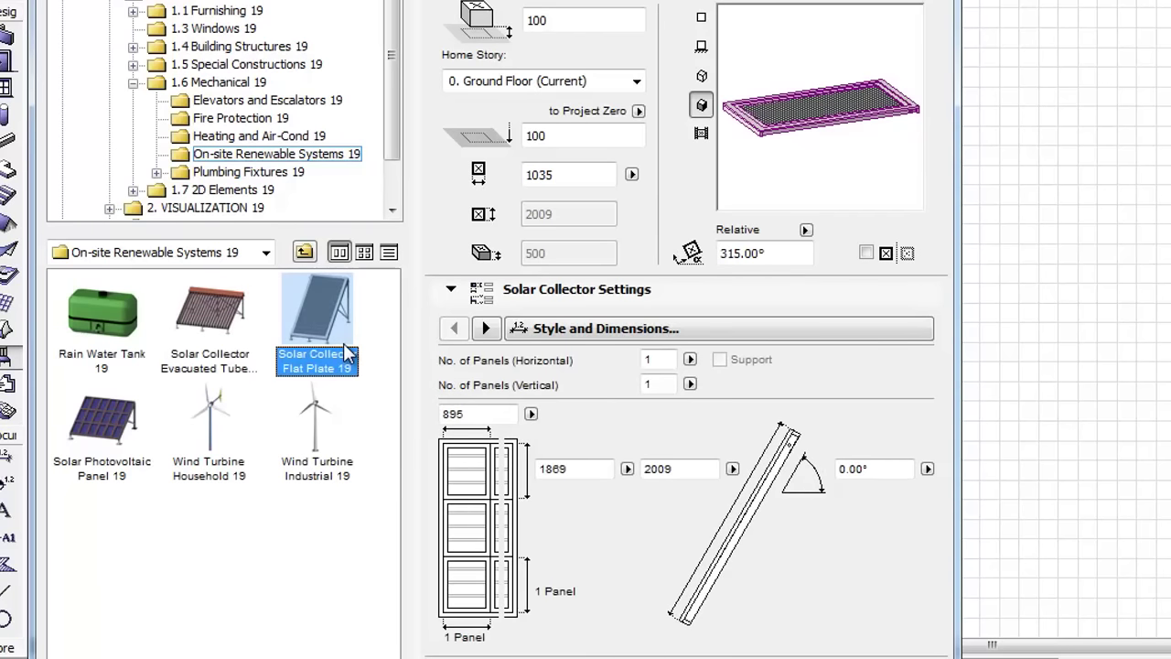
Select Solar Photovoltaic Panel and set a 45° tilt with 5 horizontal by 3 vertical panels.
{"action": "left_click", "coordinate": [116, 423]}
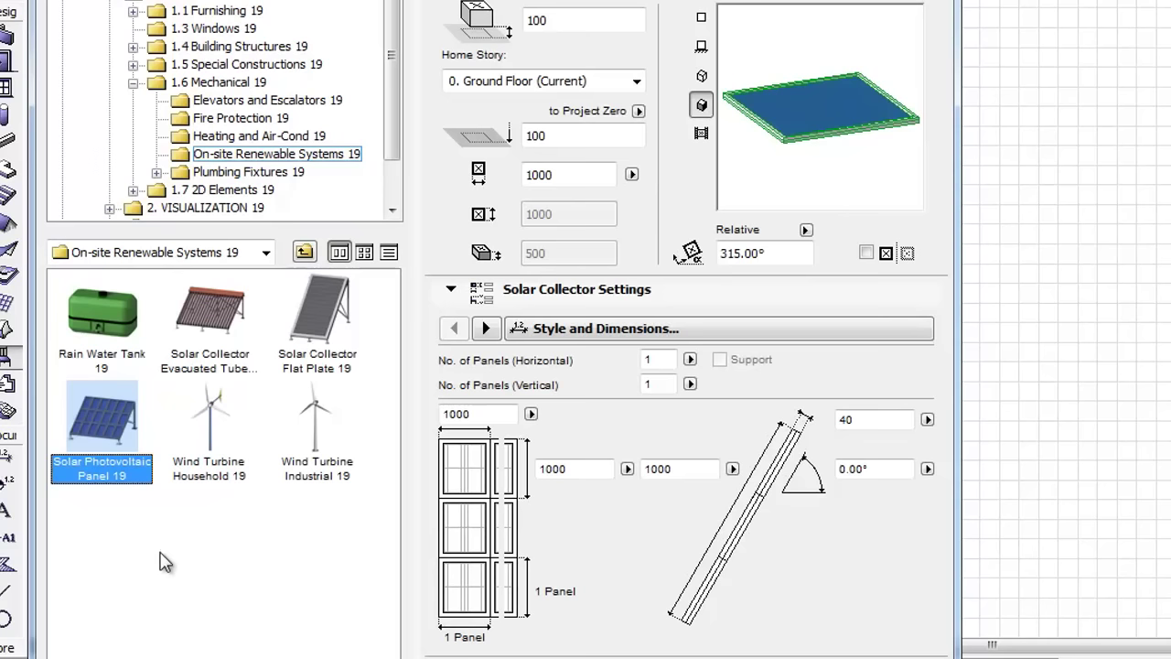
{"action": "left_click", "coordinate": [873, 469]}
{"action": "type", "text": "45"}
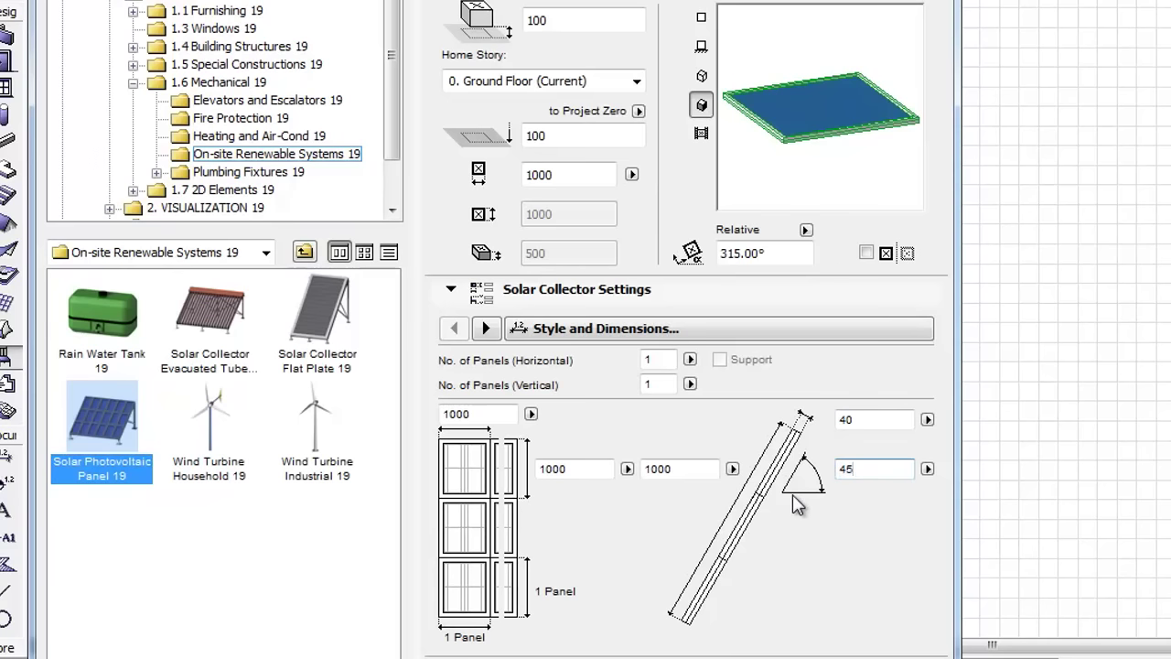
{"action": "key", "text": "Return"}
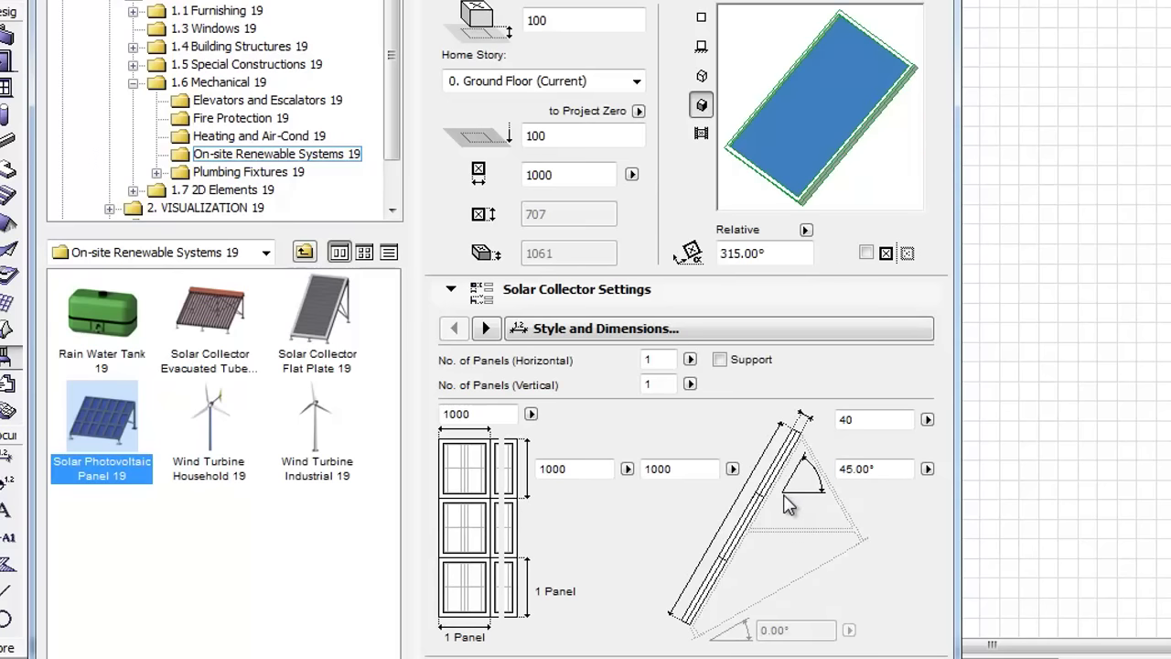
{"action": "left_click", "coordinate": [647, 360]}
{"action": "key", "text": "Tab"}
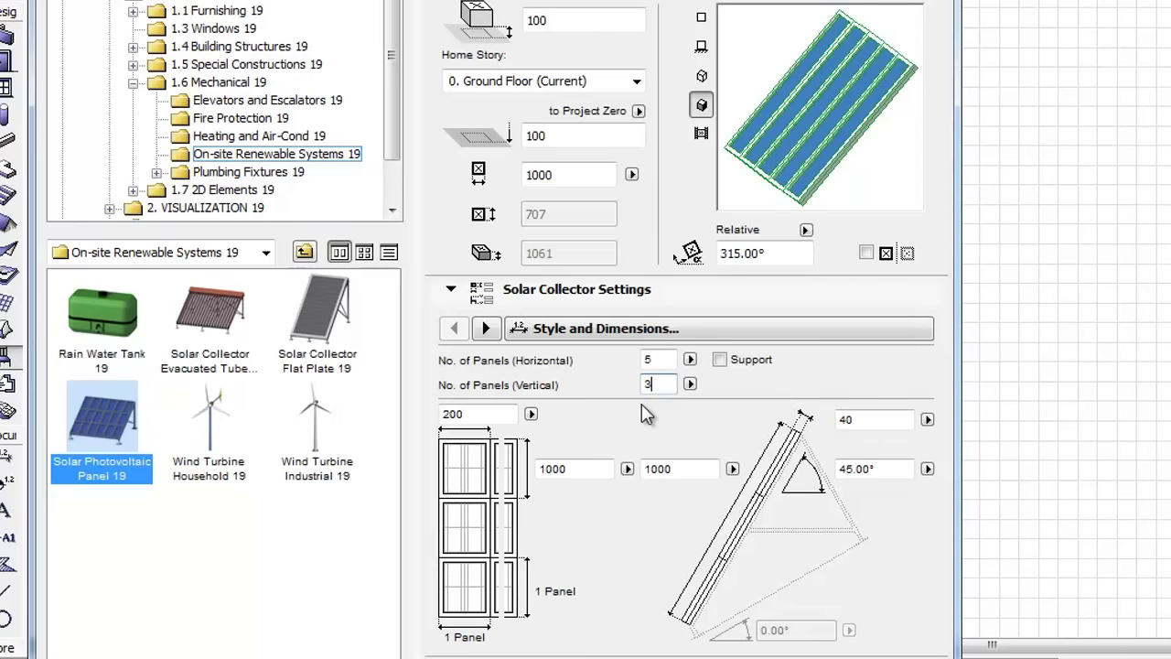
{"action": "key", "text": "Return"}
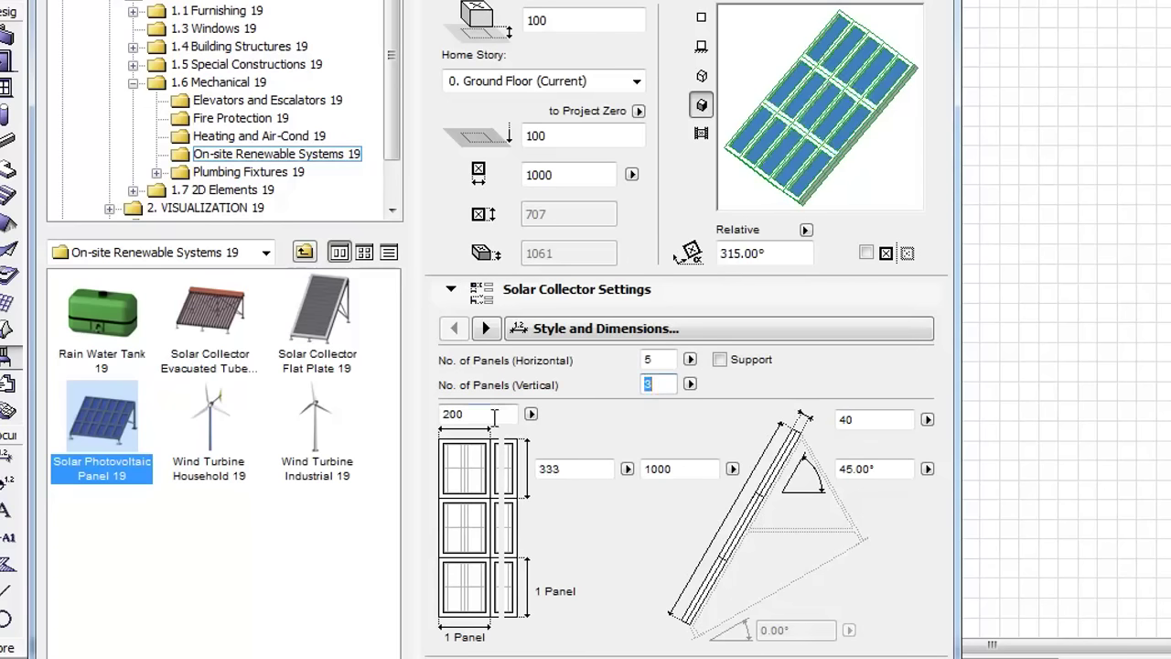
Set panel width 500 and length 800, leaving the array without supports.
{"action": "left_click", "coordinate": [494, 415]}
{"action": "type", "text": "50"}
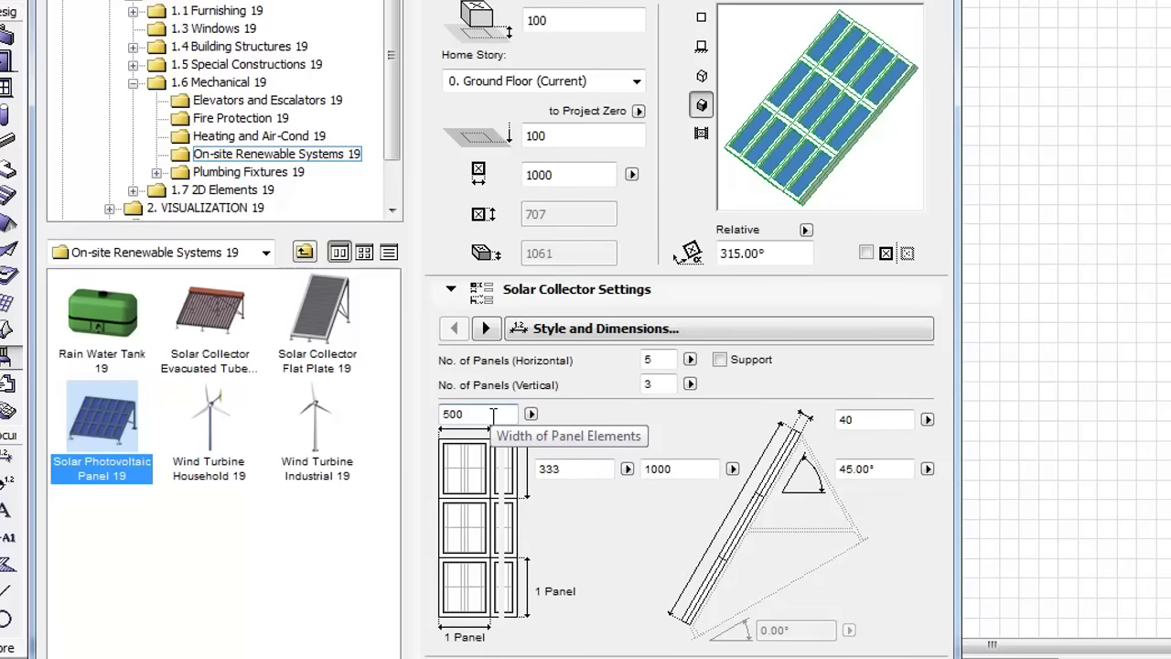
{"action": "type", "text": "0"}
{"action": "key", "text": "Return"}
{"action": "left_click", "coordinate": [575, 468]}
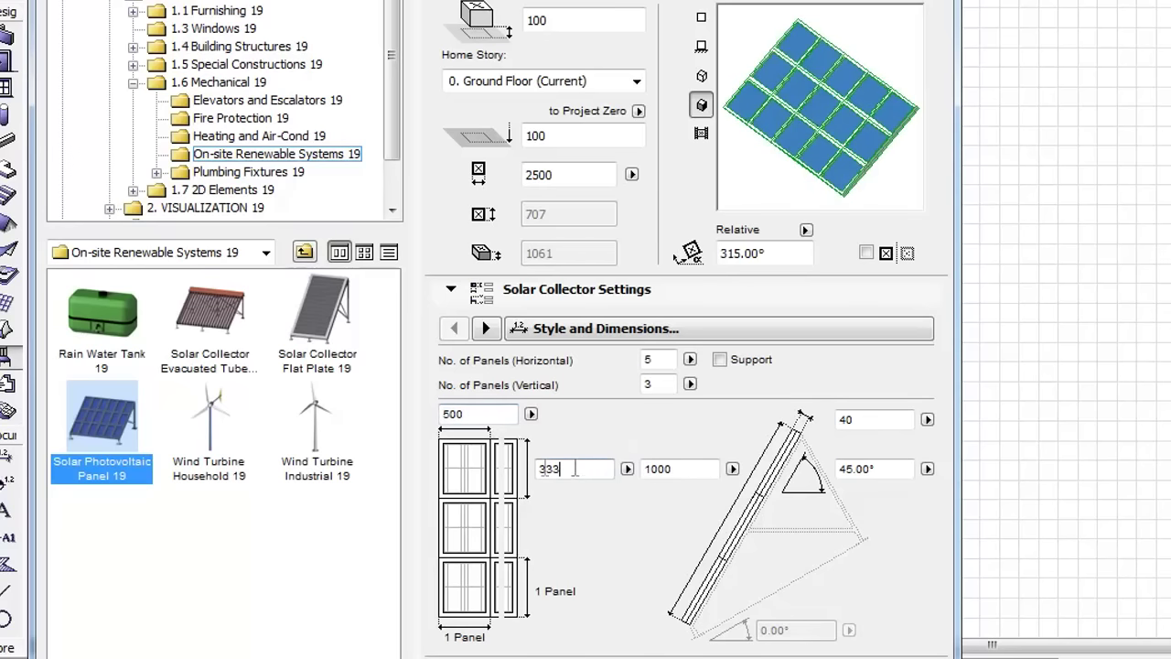
{"action": "double_click", "coordinate": [575, 468]}
{"action": "type", "text": "800"}
{"action": "key", "text": "Return"}
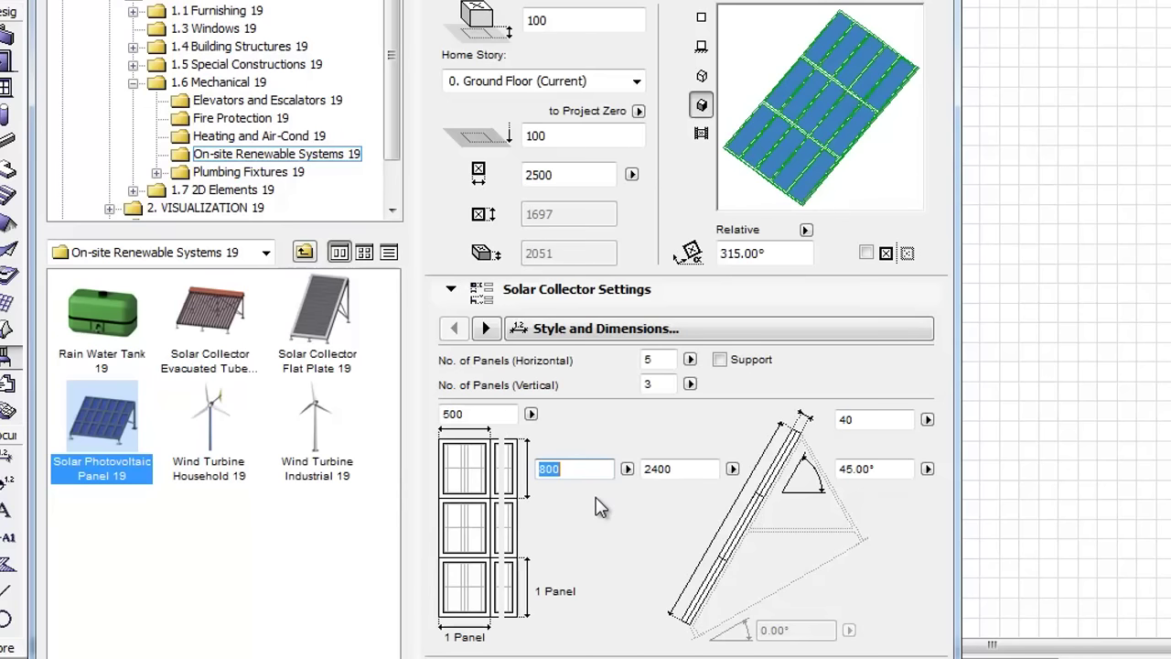
{"action": "left_click", "coordinate": [720, 360]}
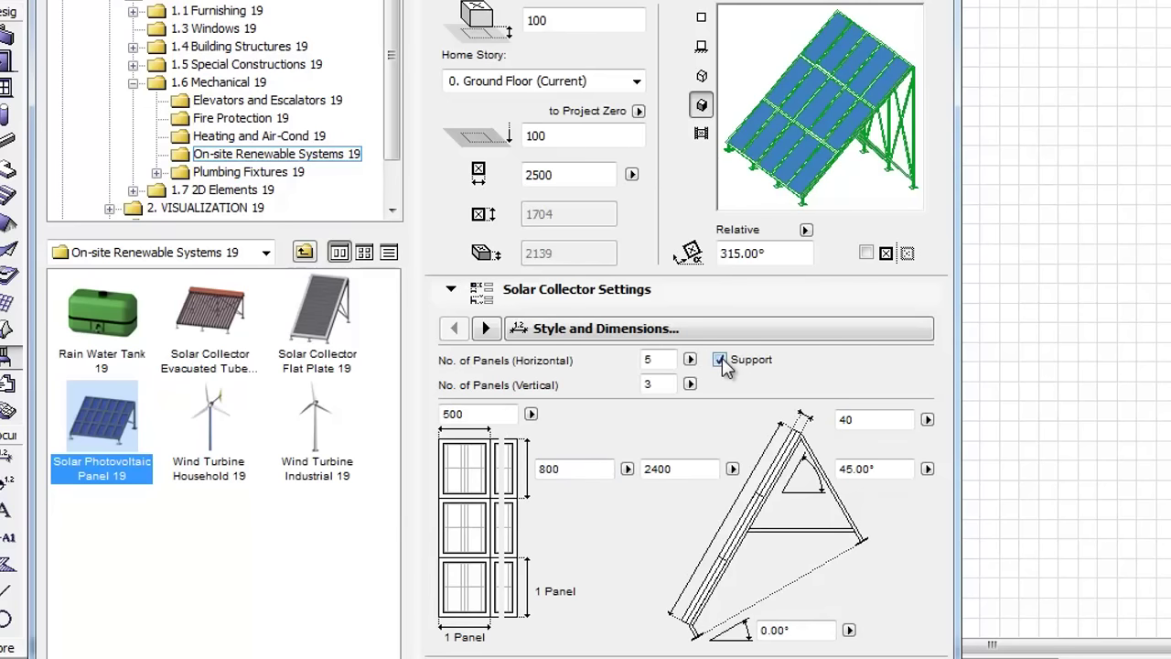
{"action": "left_click", "coordinate": [720, 360]}
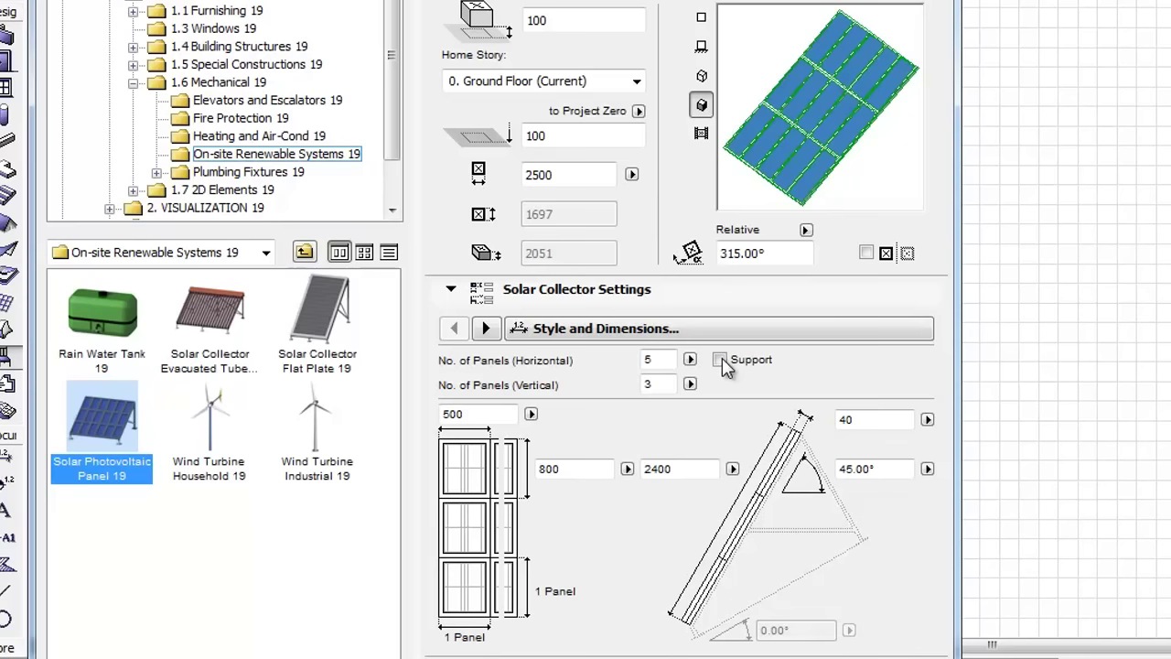
Show Wind Turbine Household 19 and select its 8000 hub height value.
{"action": "left_click", "coordinate": [218, 441]}
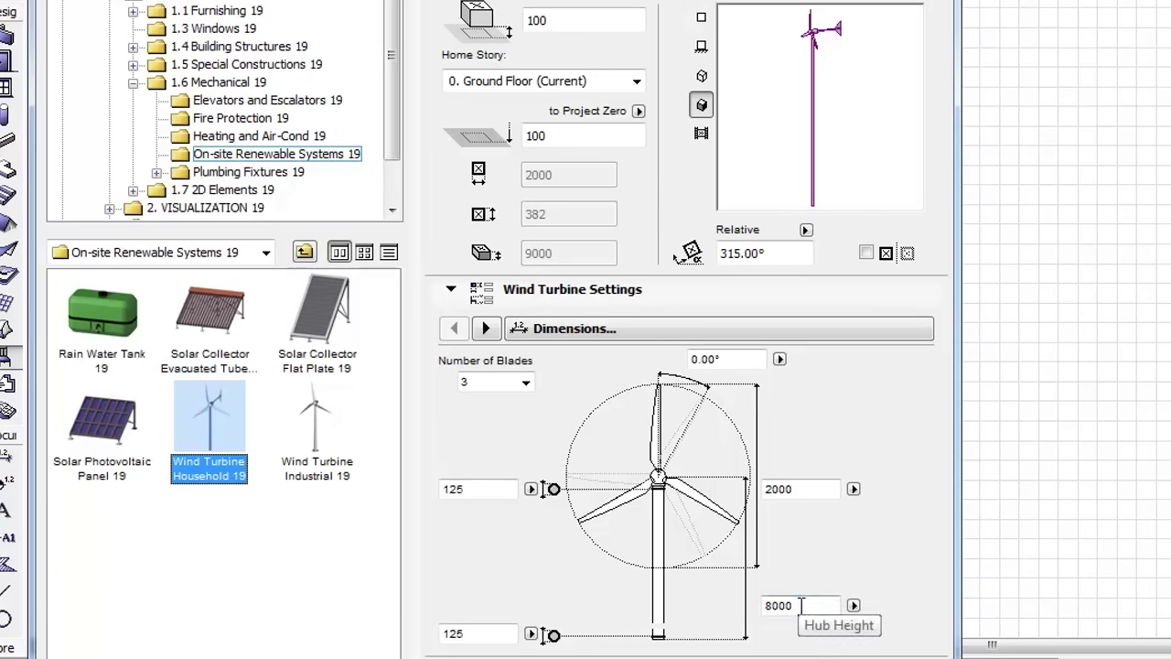
{"action": "left_click_drag", "start_coordinate": [801, 605], "coordinate": [761, 605]}
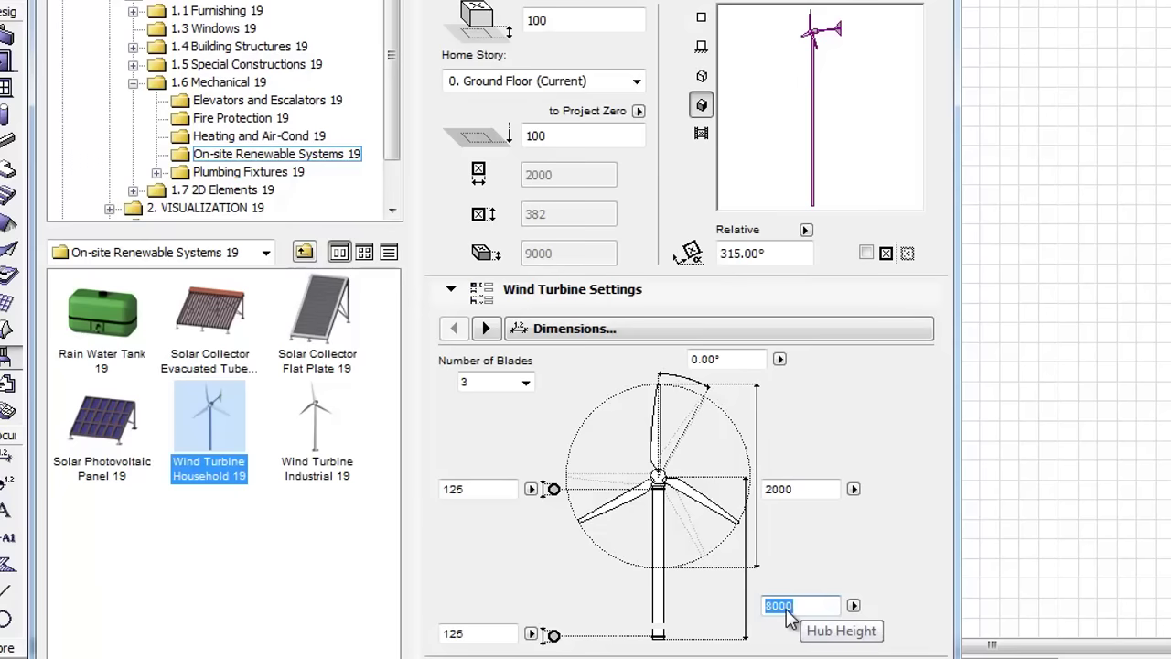
Show Wind Turbine Industrial 19, keep 3 blades, and bring up the settings page list.
{"action": "left_click", "coordinate": [347, 453]}
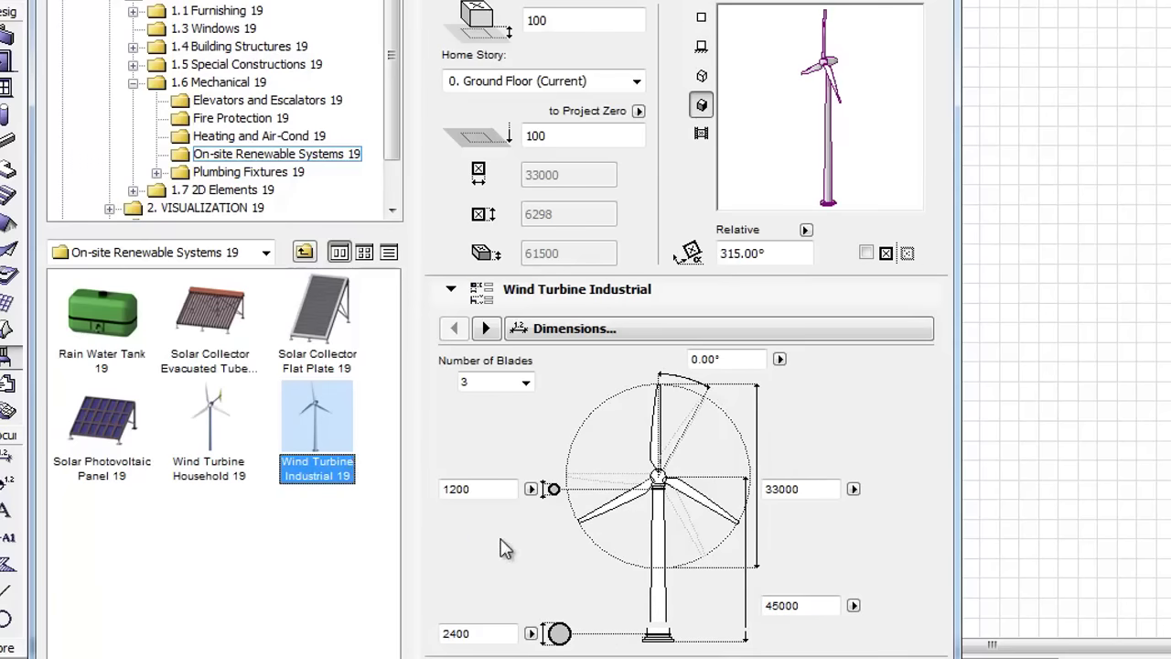
{"action": "left_click", "coordinate": [526, 384]}
{"action": "left_click", "coordinate": [485, 403]}
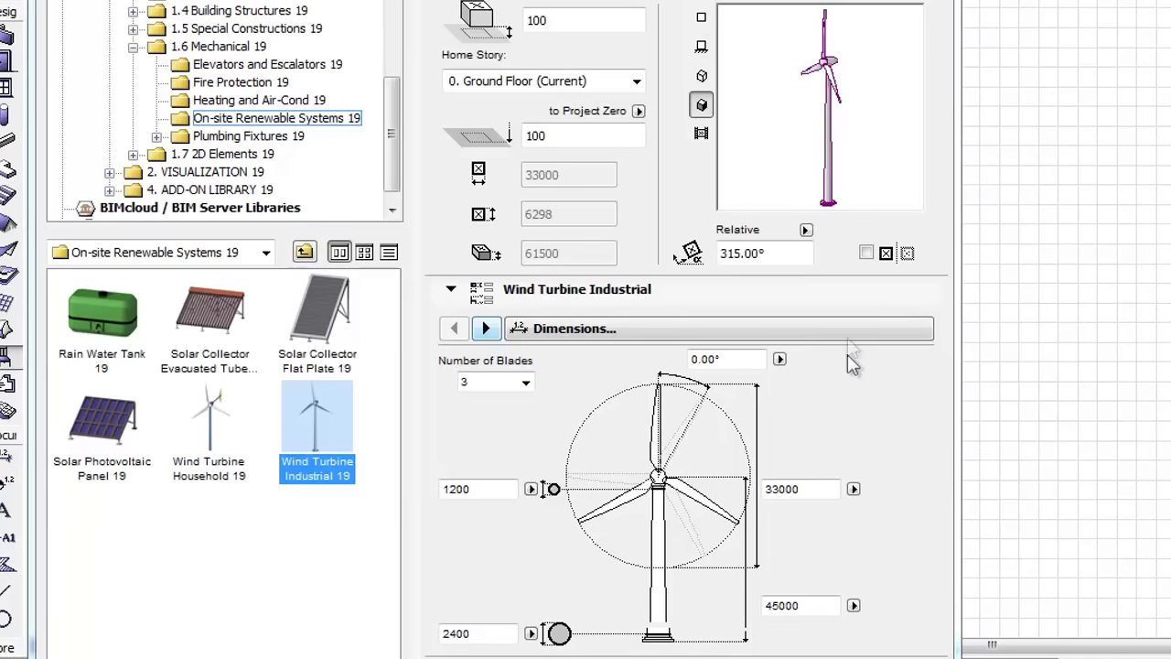
{"action": "left_click", "coordinate": [851, 340]}
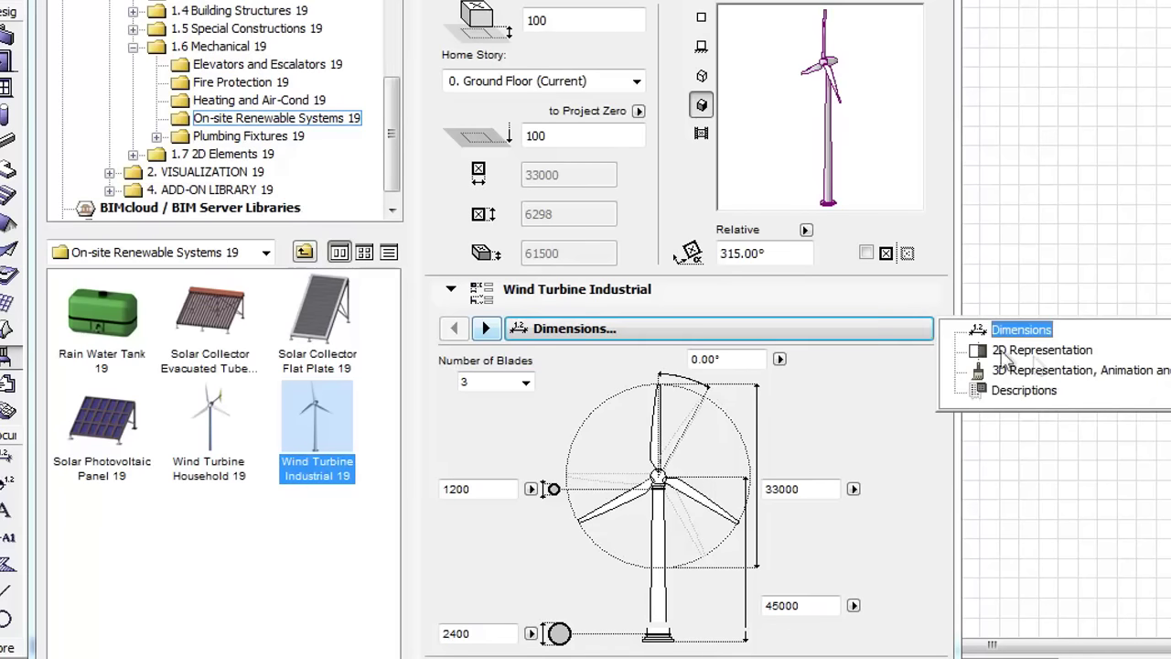
Browse the 2D and 3D Representation pages, keeping uniform Paint - Titanium White surfaces, then Descriptions.
{"action": "left_click", "coordinate": [1042, 352]}
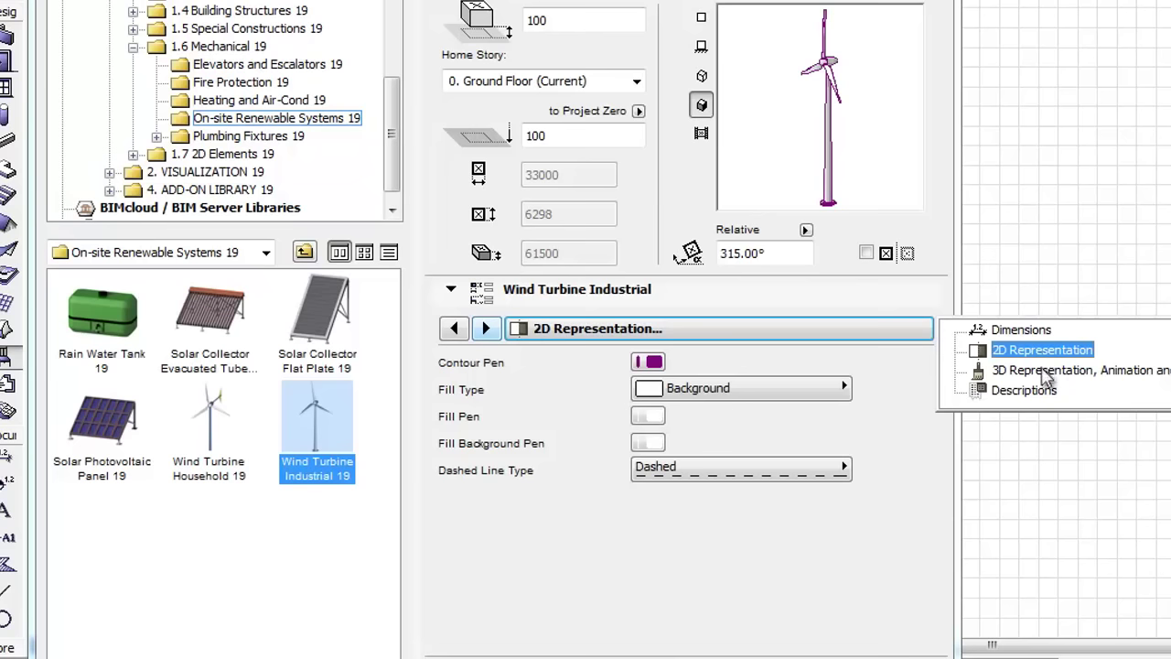
{"action": "left_click", "coordinate": [1042, 370]}
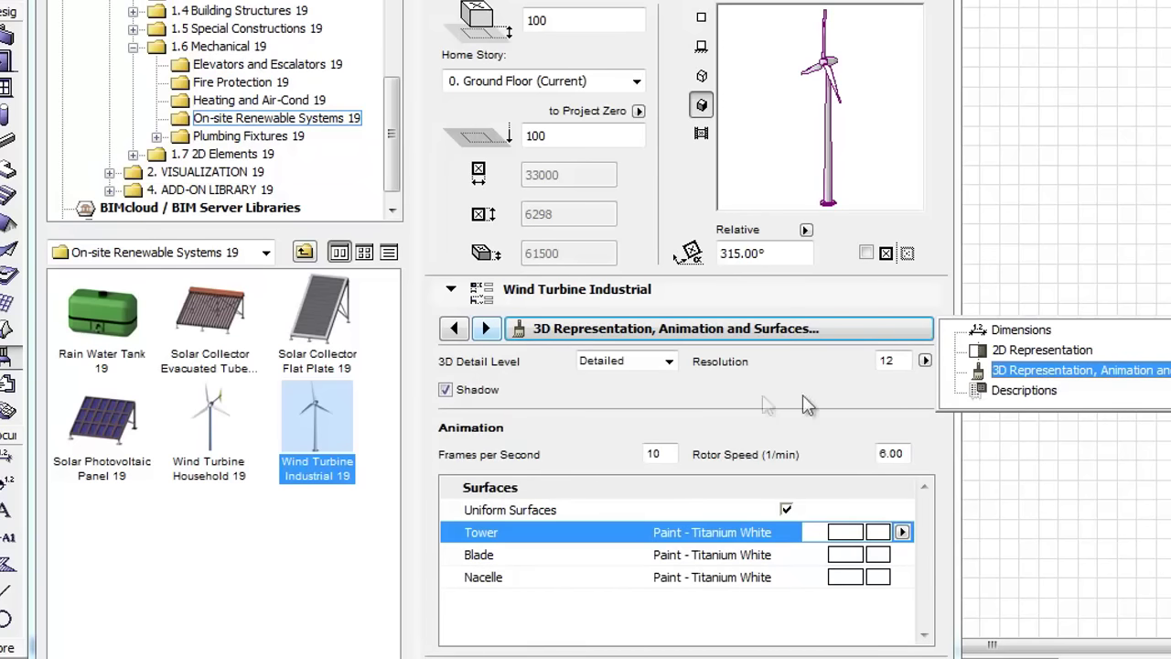
{"action": "left_click", "coordinate": [757, 405]}
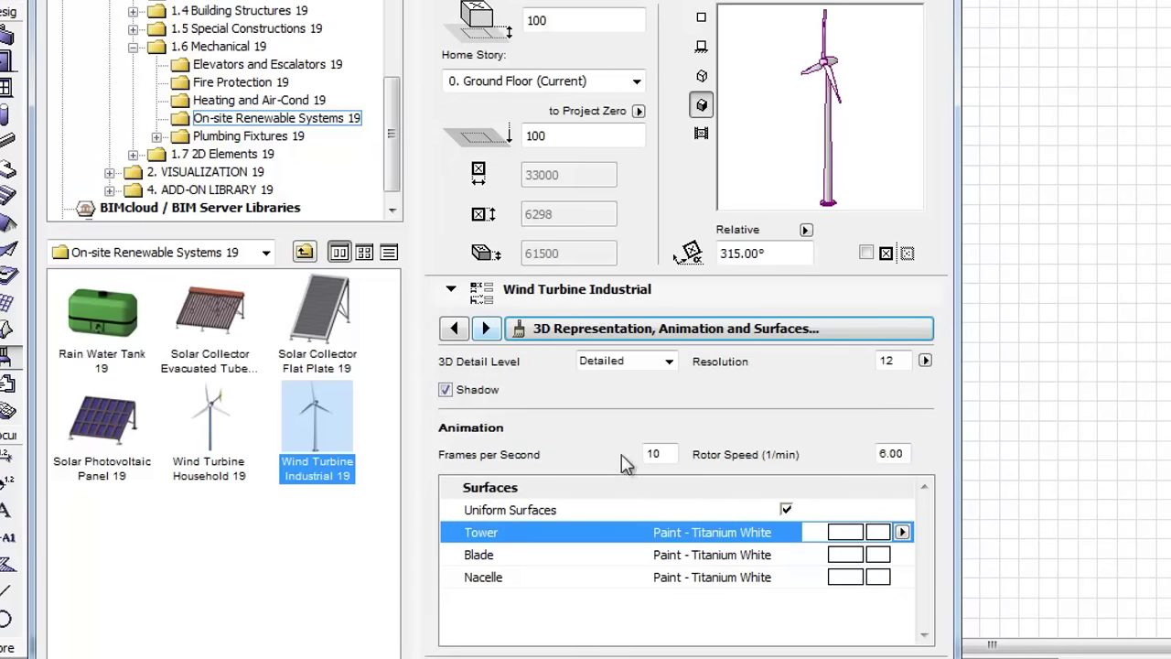
{"action": "left_click", "coordinate": [786, 510]}
{"action": "left_click", "coordinate": [787, 510]}
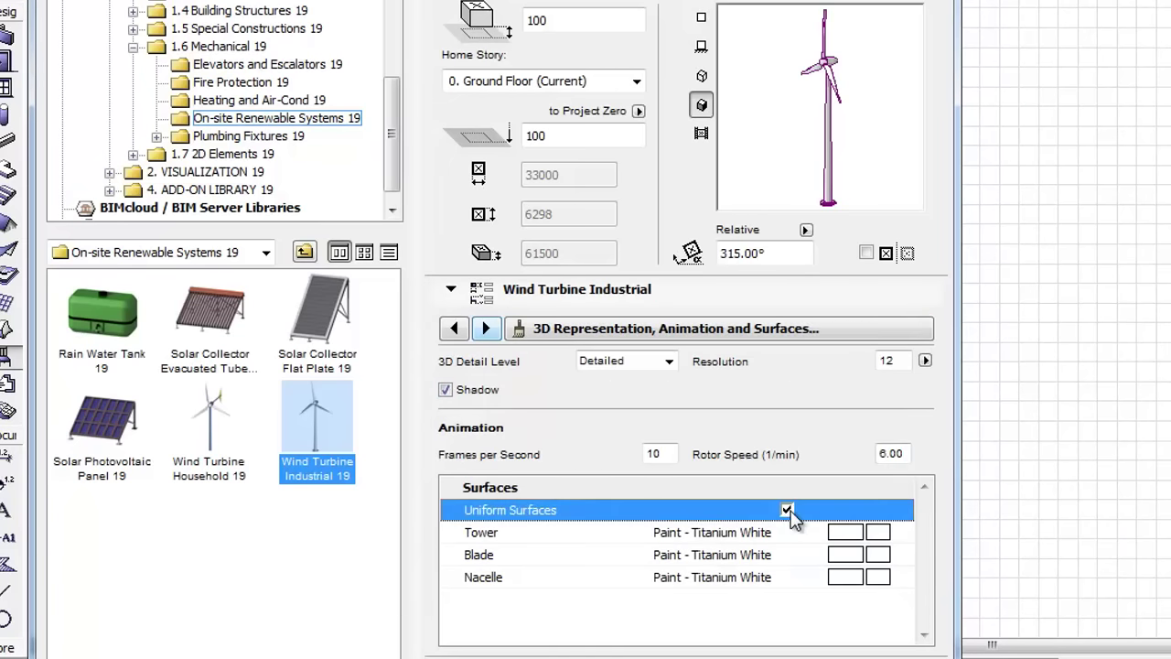
{"action": "left_click", "coordinate": [906, 533]}
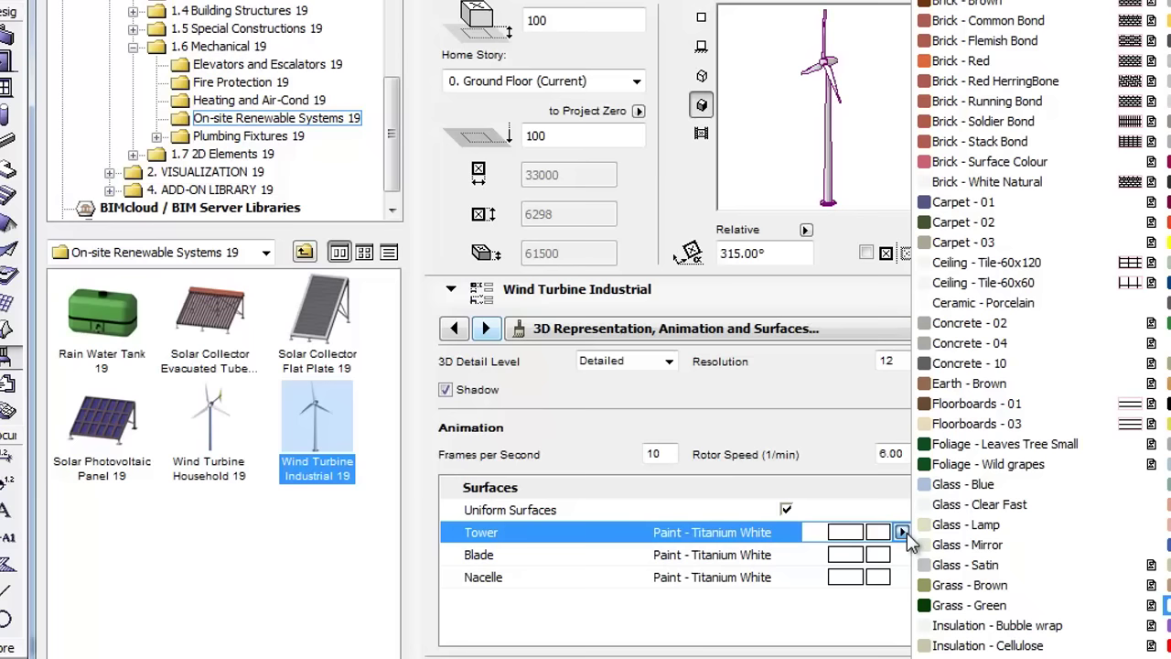
{"action": "left_click", "coordinate": [485, 327]}
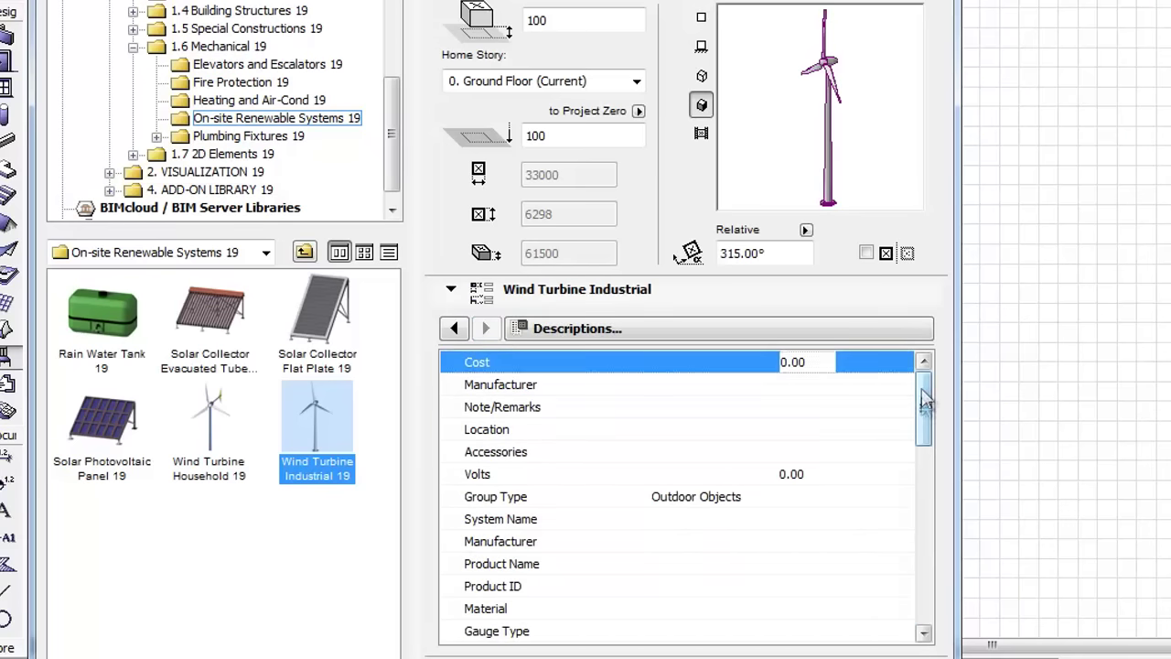